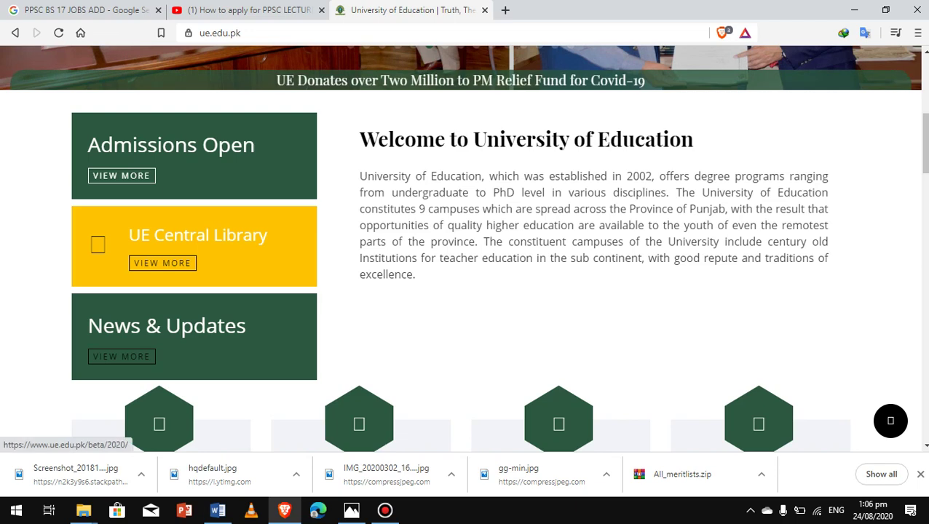
Go to the Admission 2020 page, skim the Prospectus 2020 PDF, then return to Admission 2020
click(461, 80)
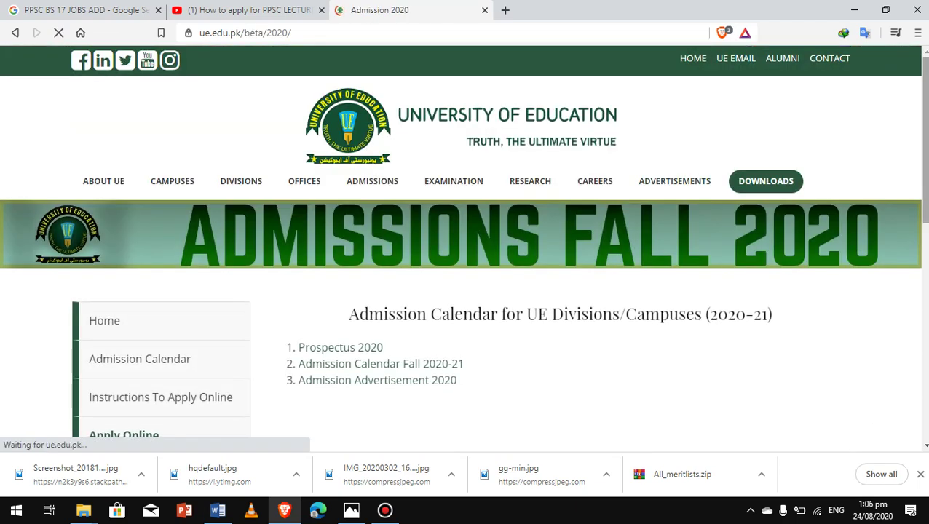
scroll(463, 243, down, 1)
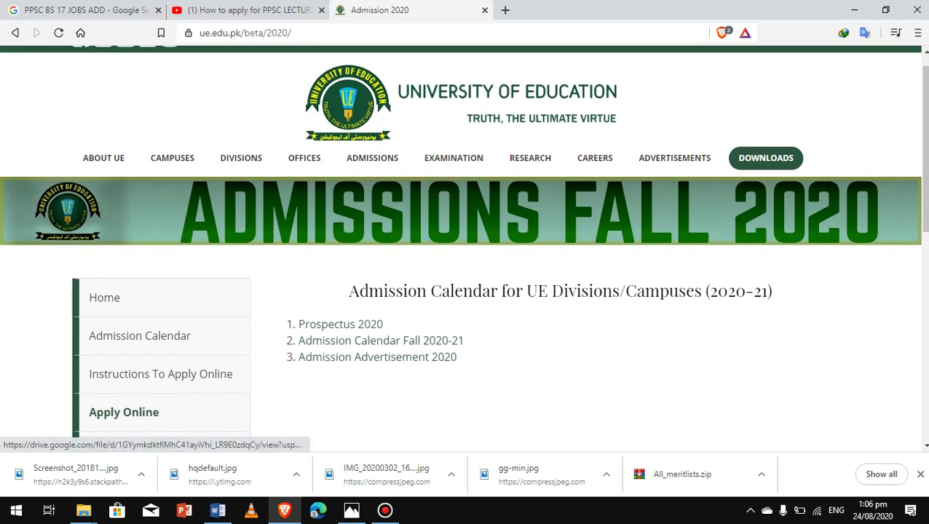
click(364, 341)
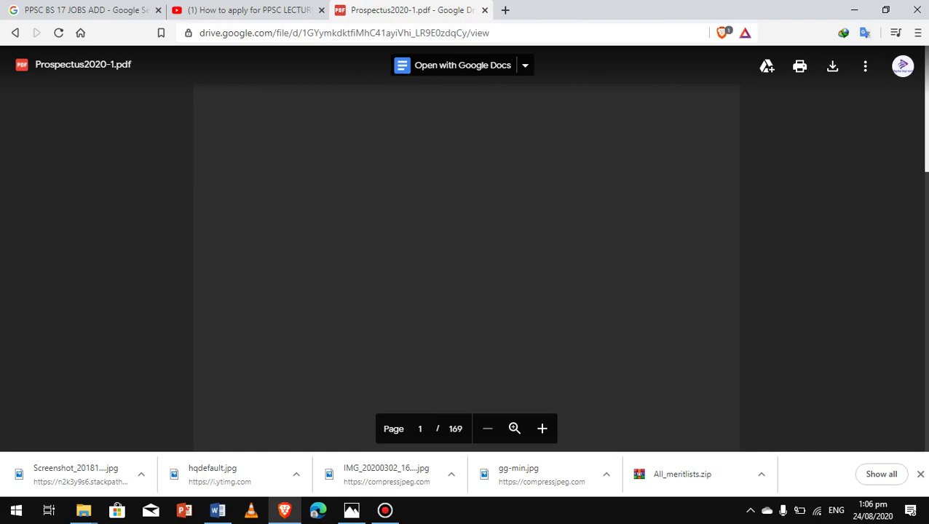
scroll(466, 248, down, 5)
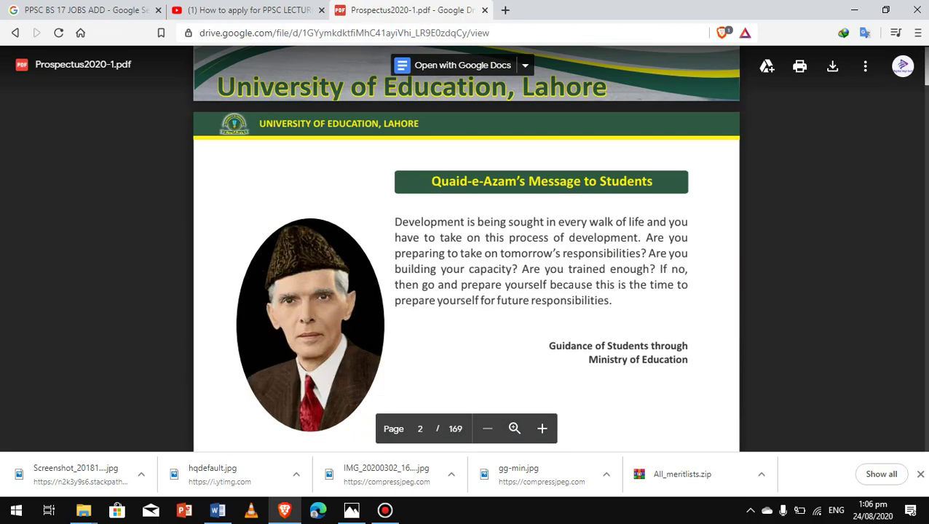
scroll(466, 247, down, 20)
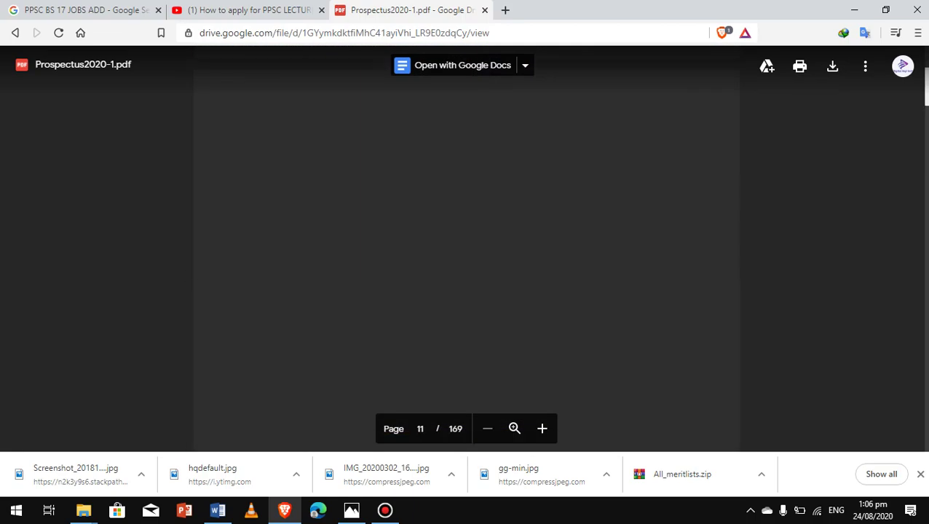
scroll(466, 247, down, 15)
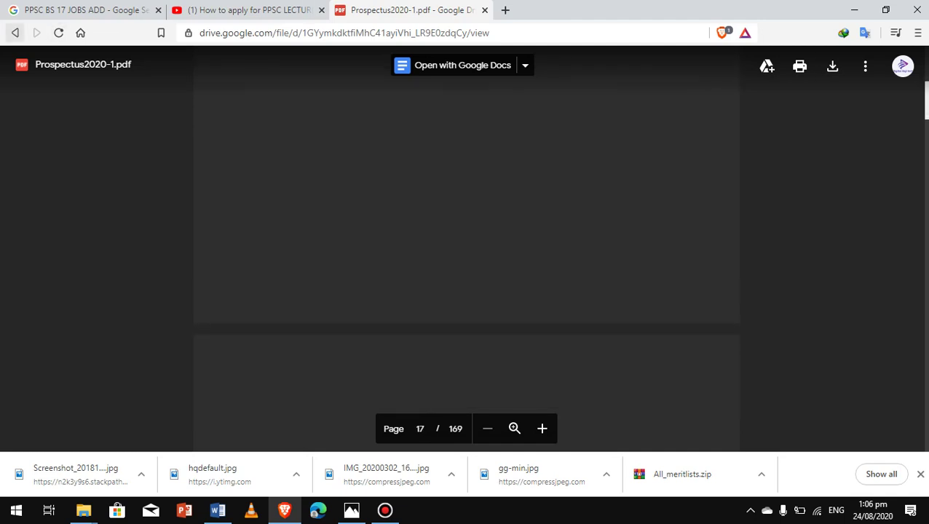
click(15, 32)
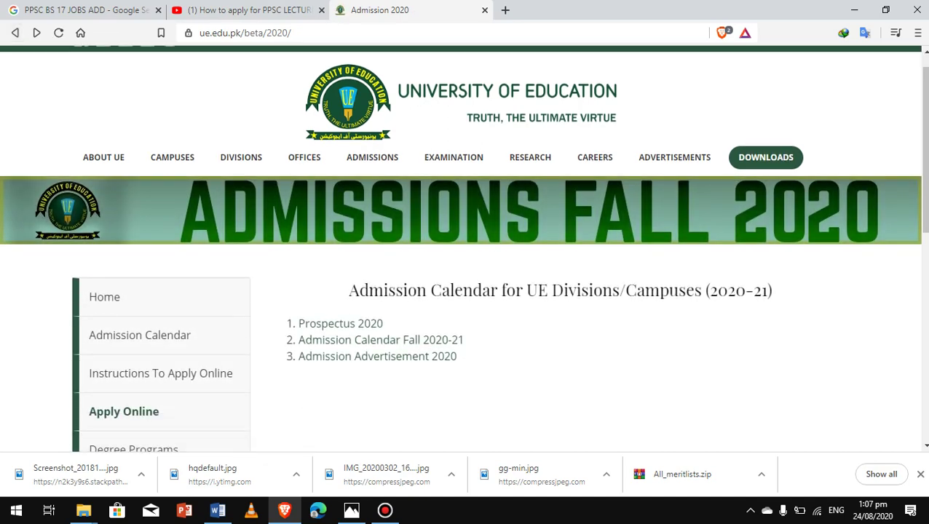
scroll(464, 248, down, 3)
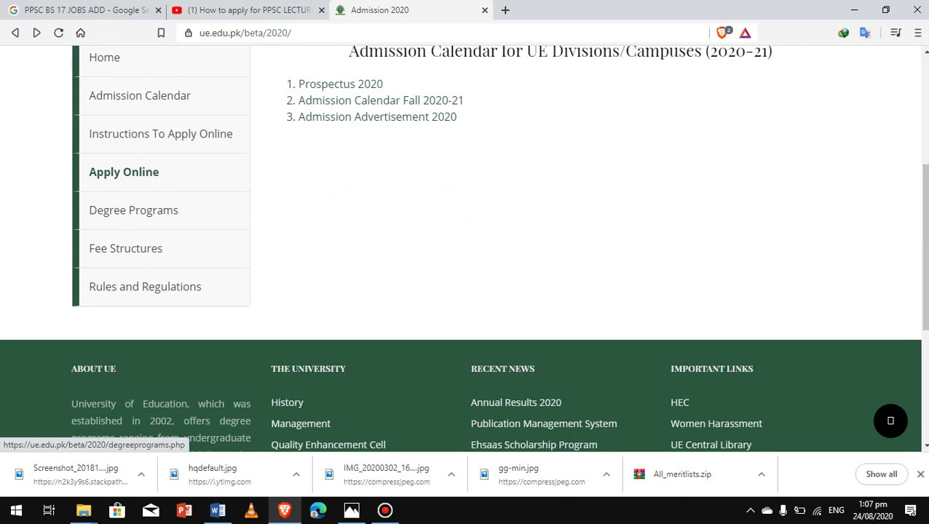
Open Apply Online and read through the admission instructions
click(123, 172)
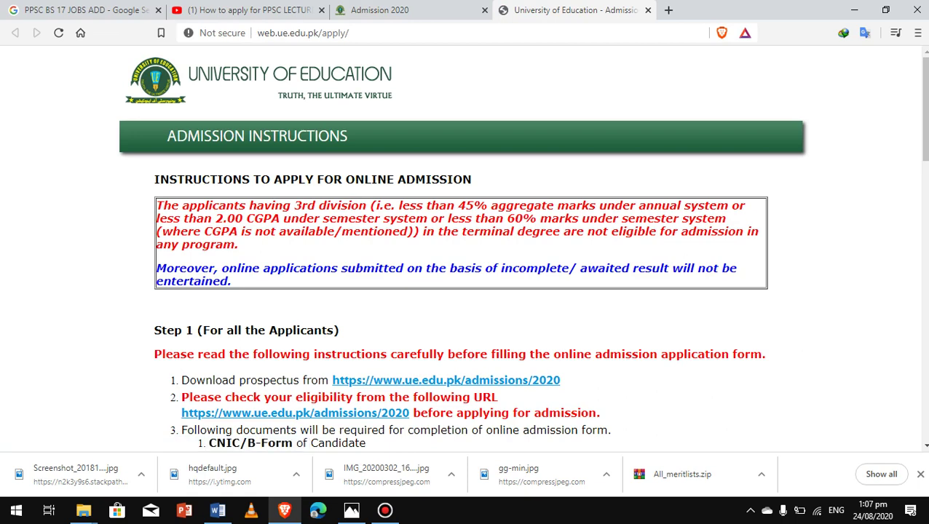
scroll(466, 248, down, 1)
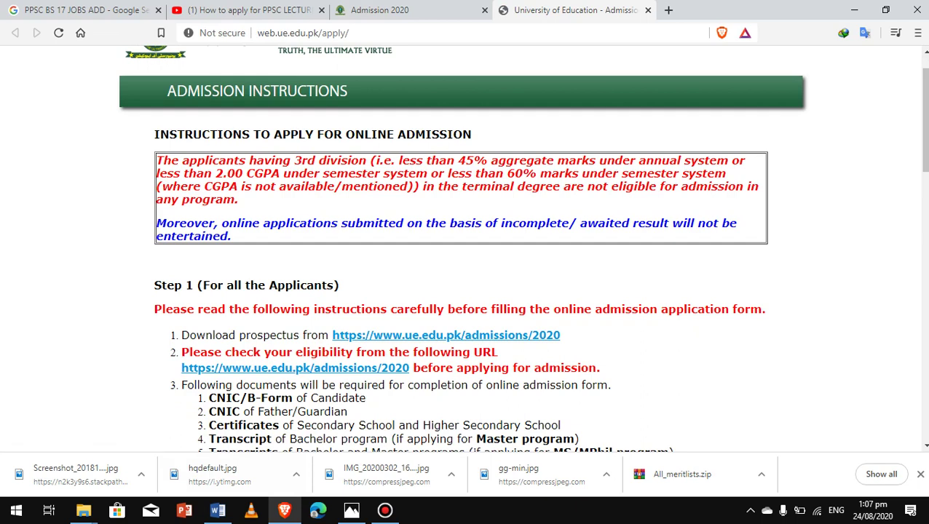
drag(923, 120, 923, 154)
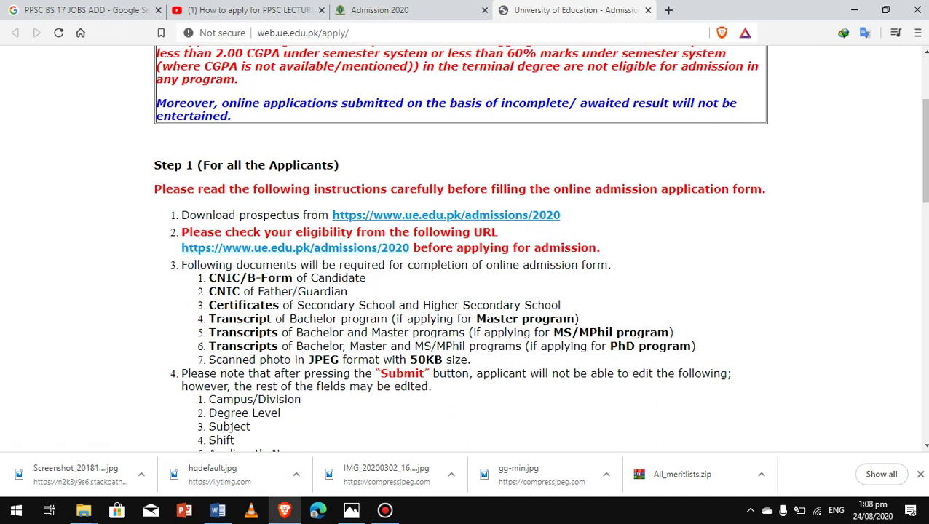
scroll(924, 153, down, 5)
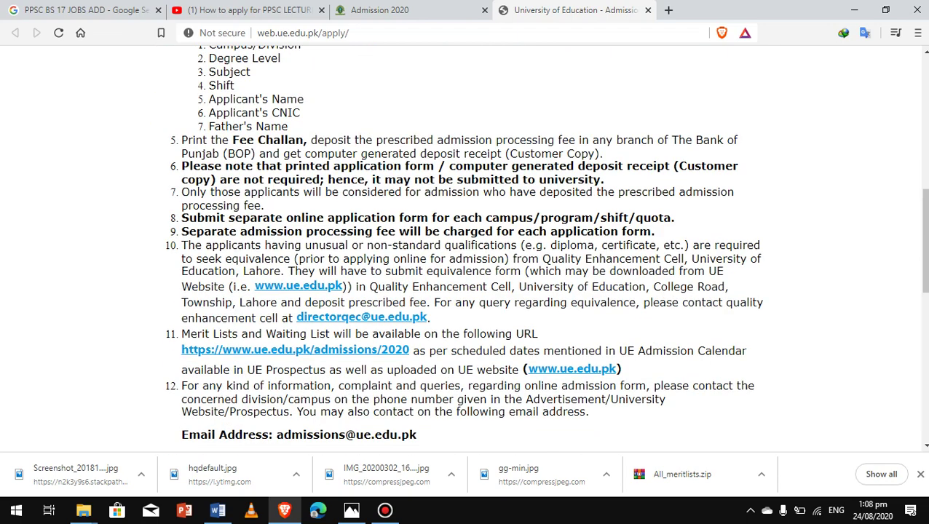
scroll(923, 241, up, 2)
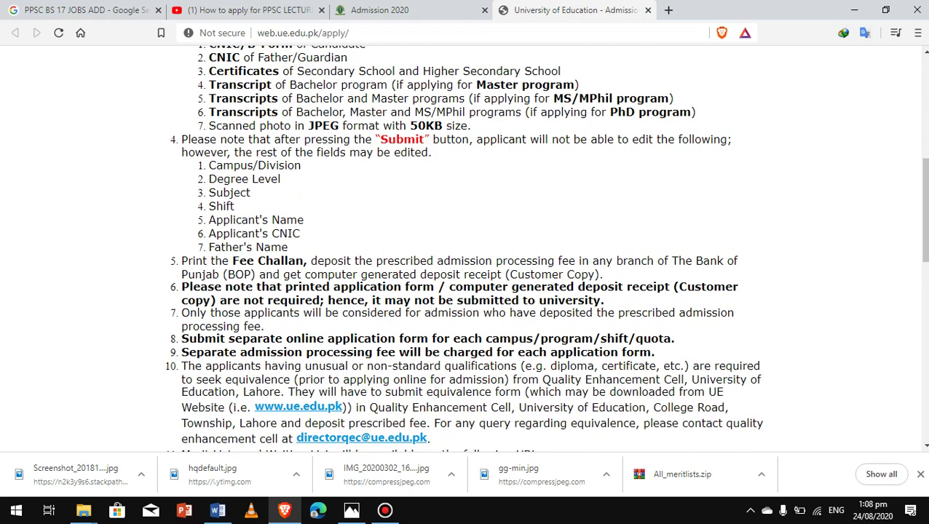
scroll(545, 248, down, 2)
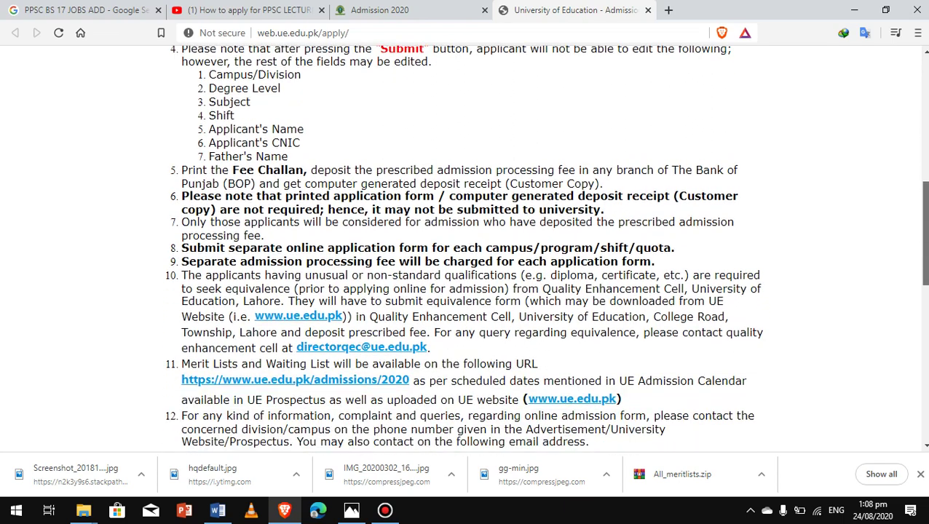
scroll(546, 249, down, 1)
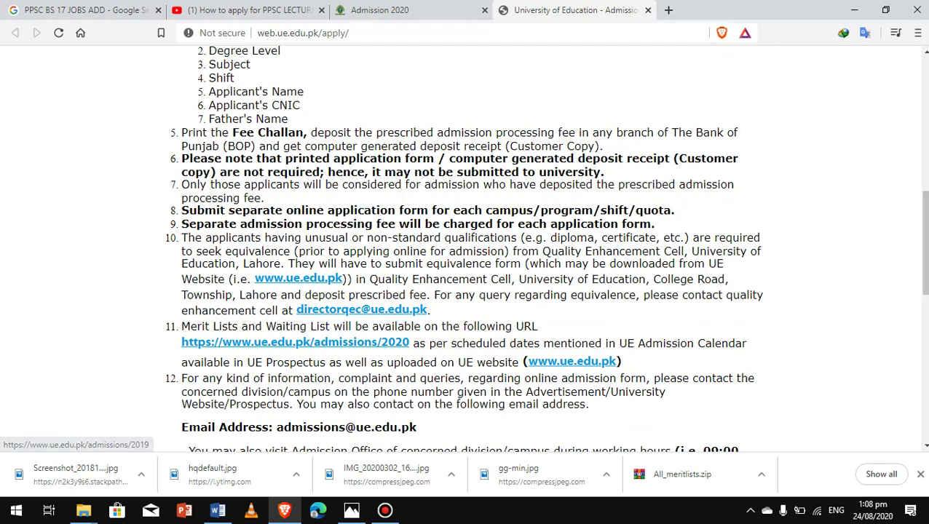
scroll(540, 249, down, 3)
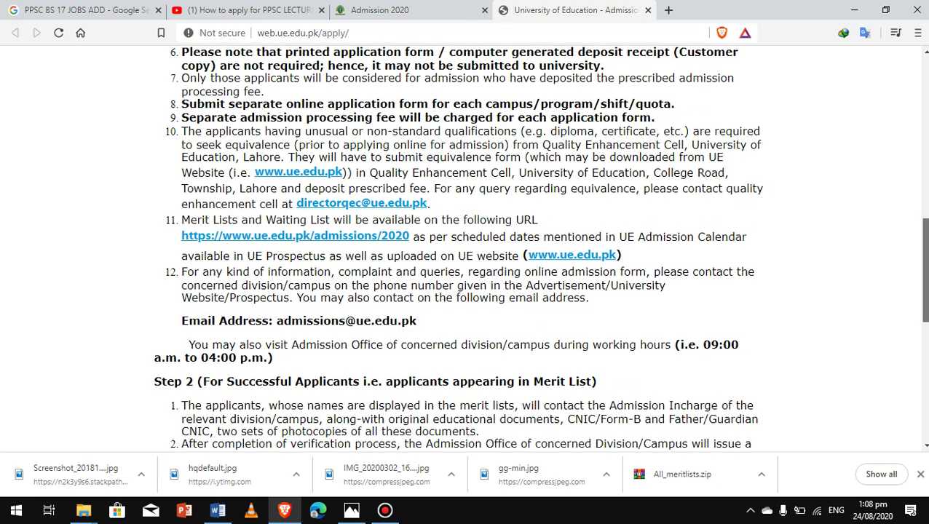
scroll(466, 247, down, 2)
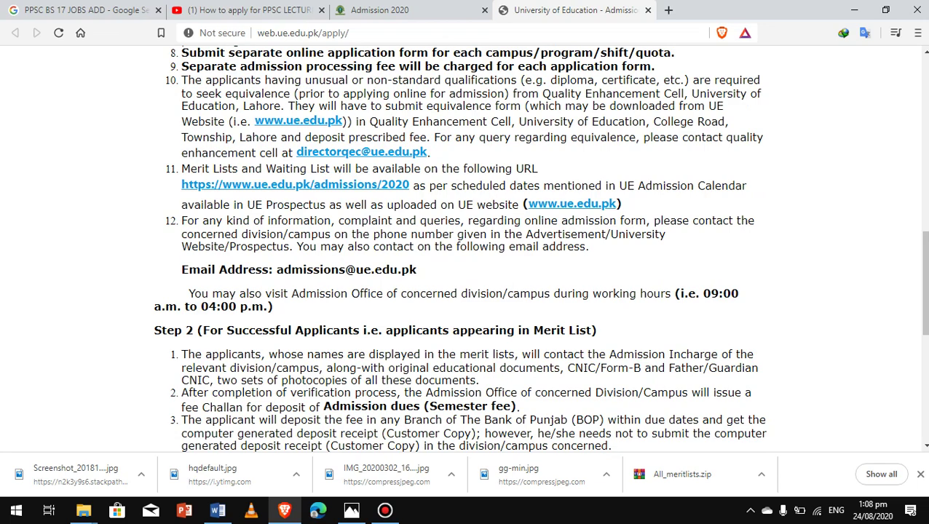
Tick 'I have read the instructions carefully' and continue to the application form
scroll(466, 248, down, 3)
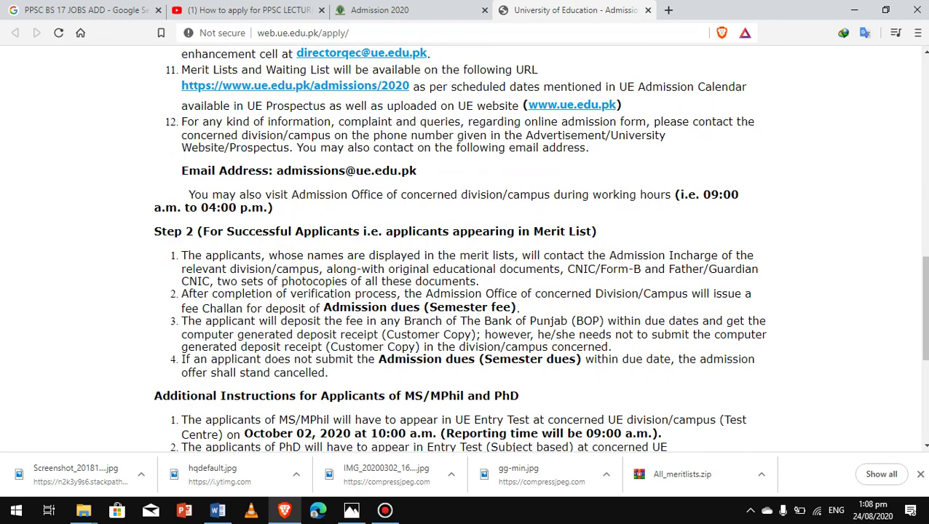
scroll(466, 248, down, 4)
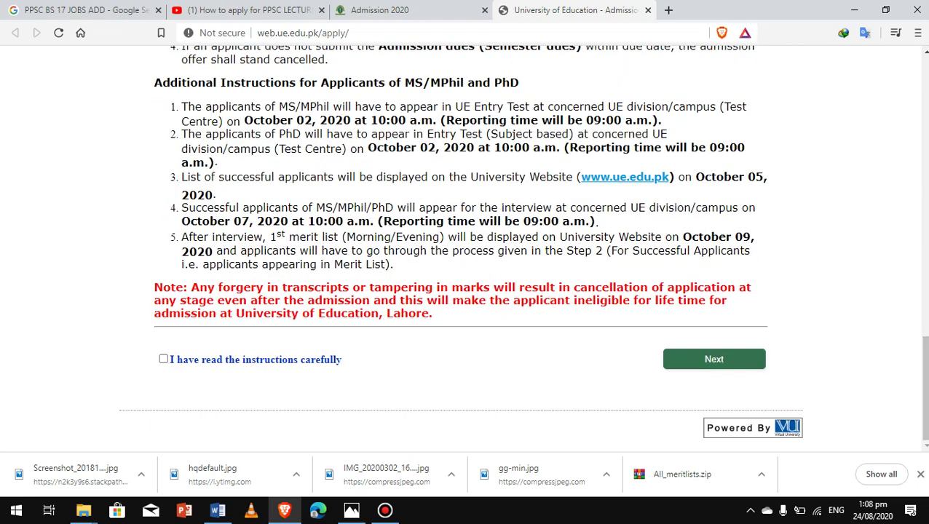
click(163, 359)
click(714, 359)
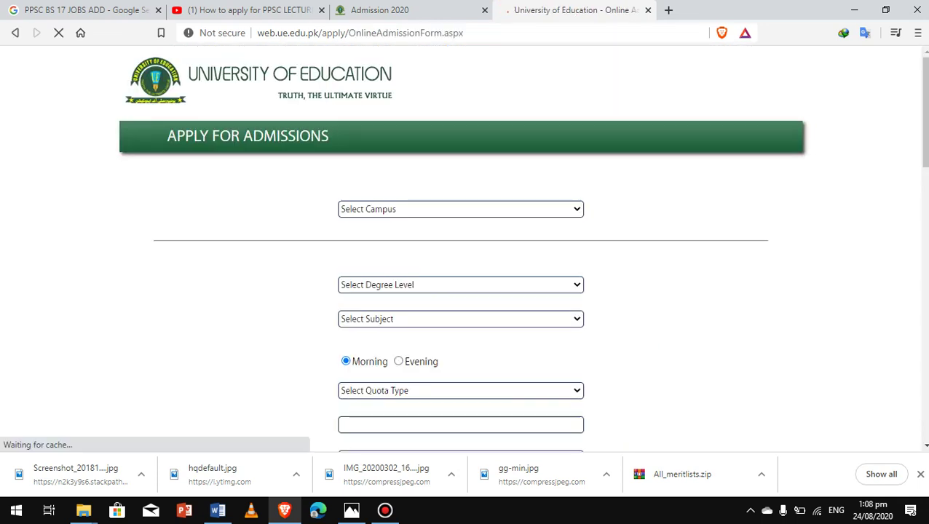
Pick the Arts & Social Sciences, Lower Mall division, BS level, BFA subject and Open Merit quota
click(412, 208)
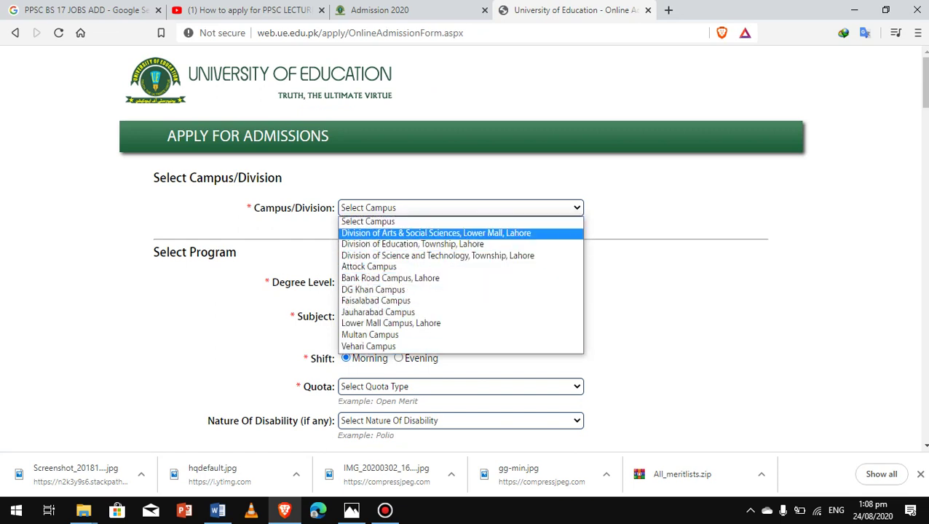
click(435, 233)
click(461, 282)
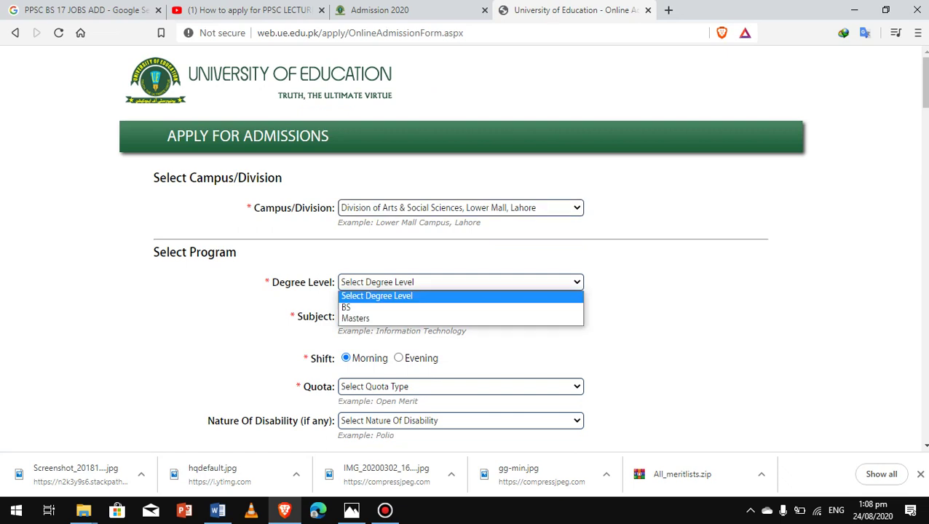
click(460, 308)
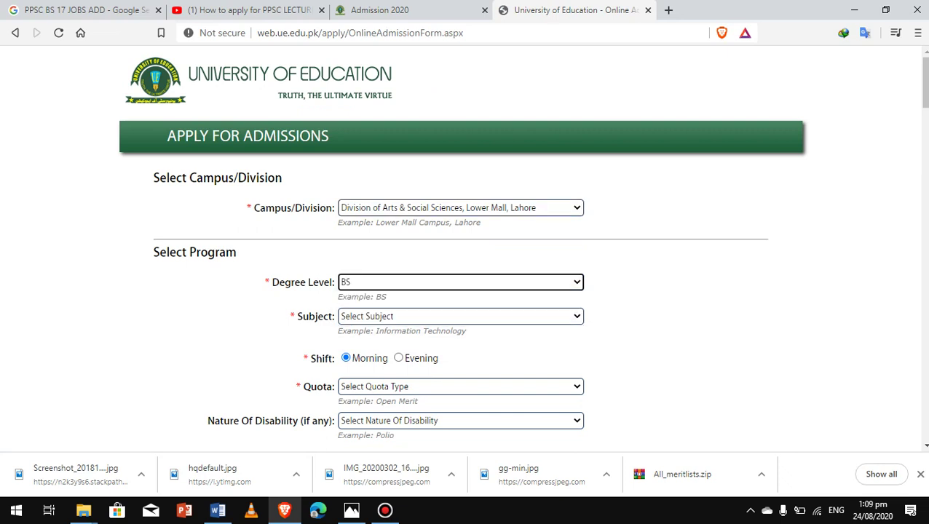
click(460, 316)
click(460, 341)
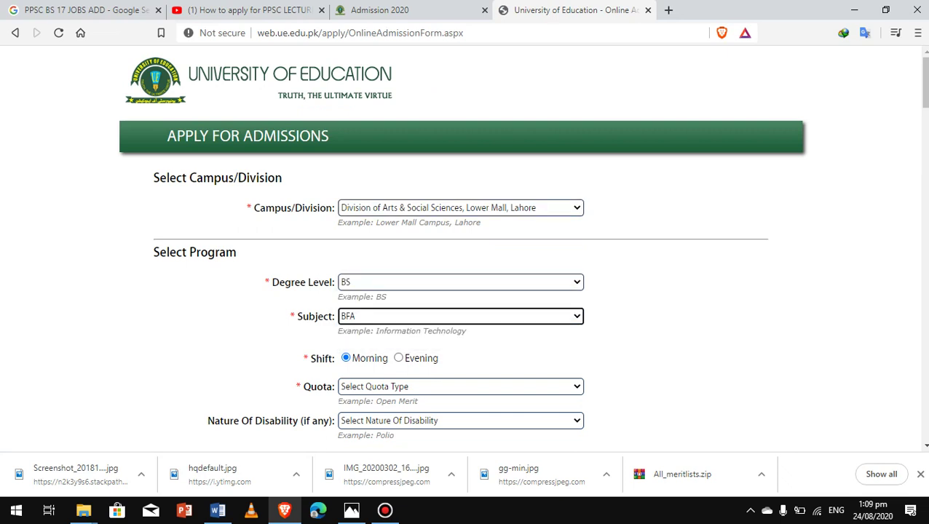
click(460, 316)
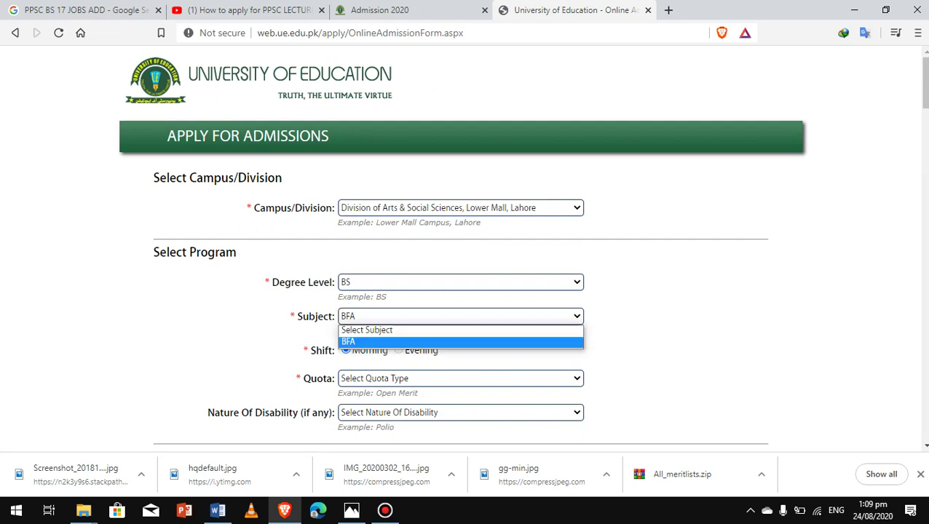
click(461, 342)
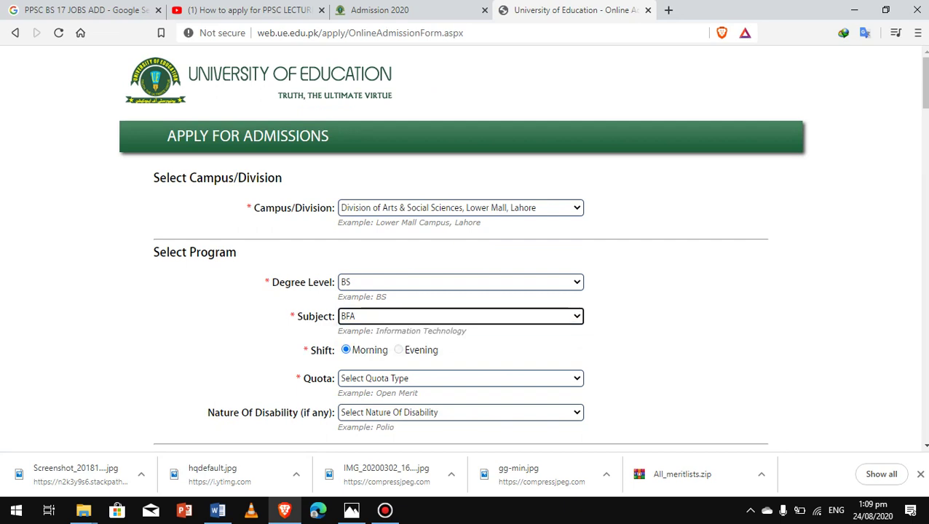
click(460, 377)
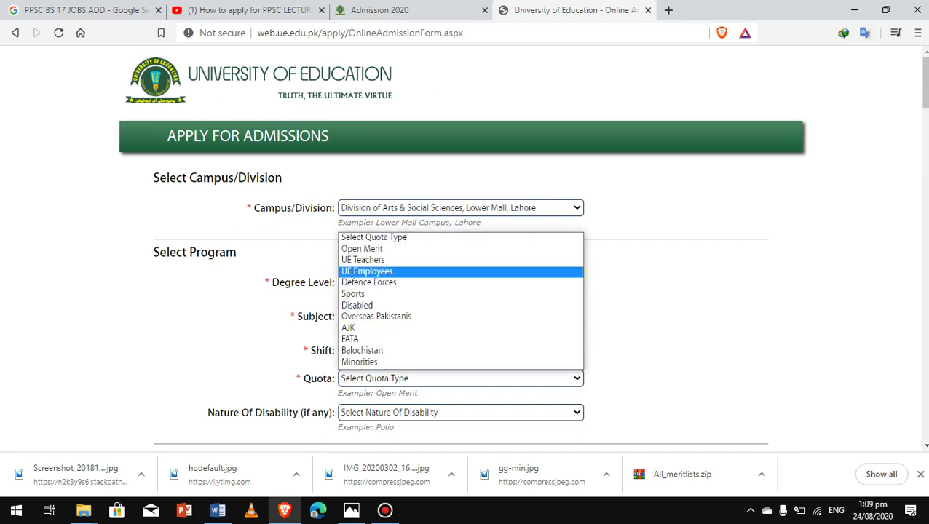
click(362, 248)
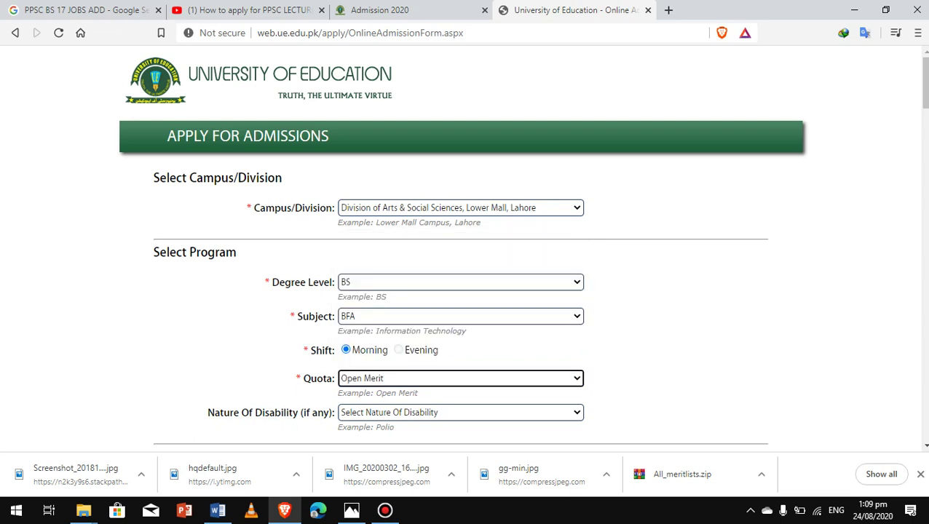
scroll(923, 83, down, 1)
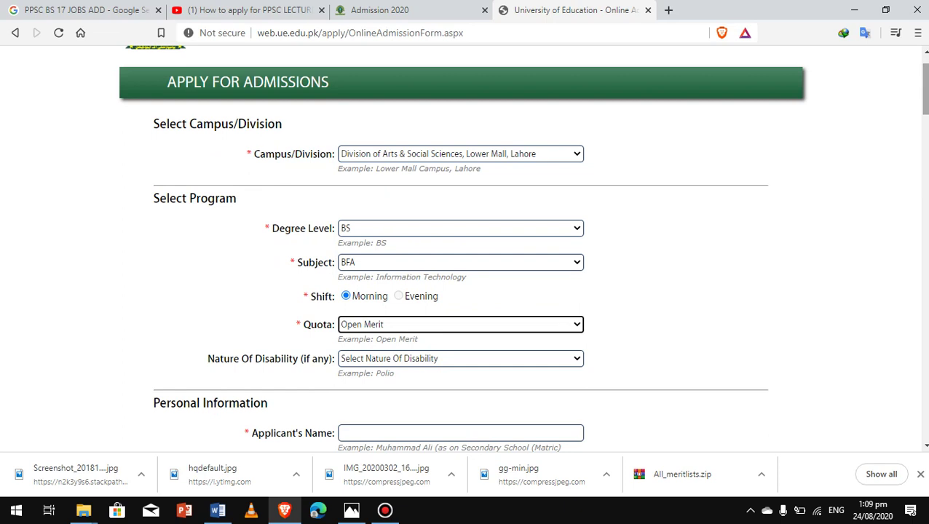
Set Nature Of Disability to Alzheimer's Disease
scroll(466, 248, up, 1)
scroll(466, 247, down, 3)
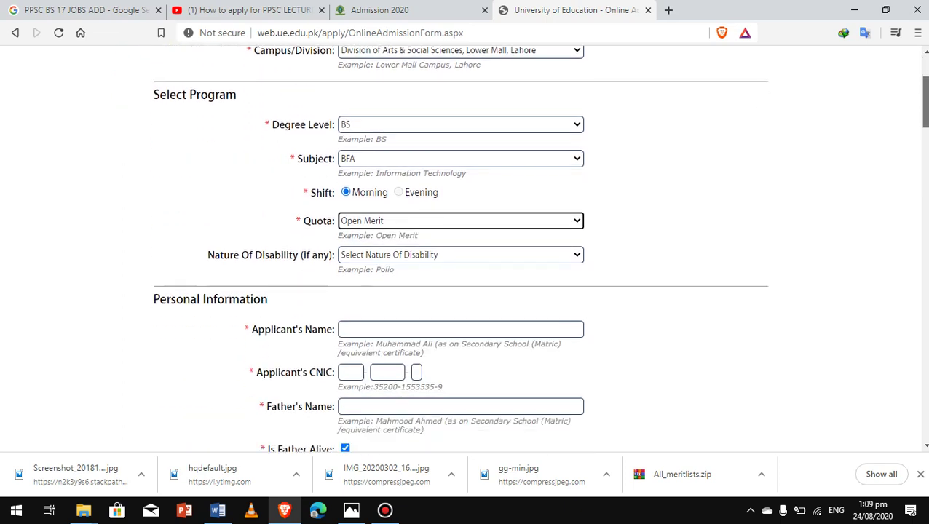
scroll(466, 247, down, 1)
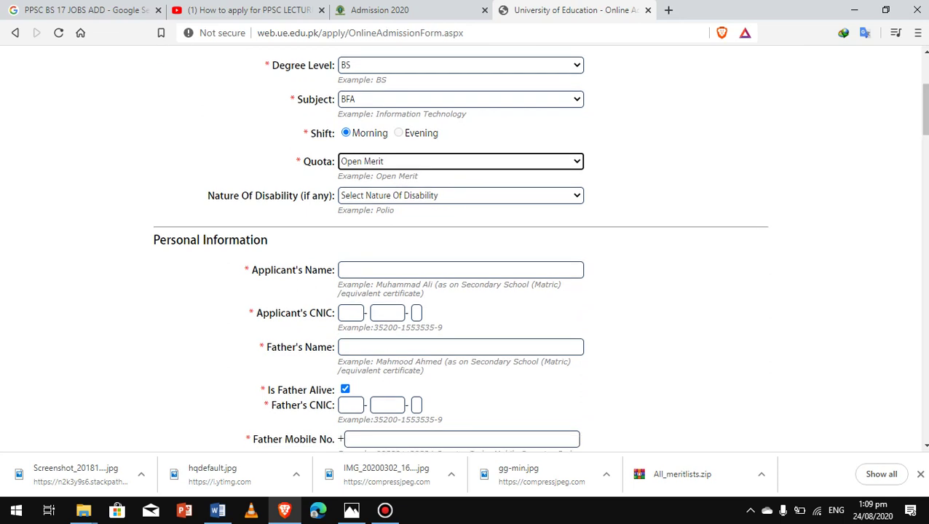
click(460, 195)
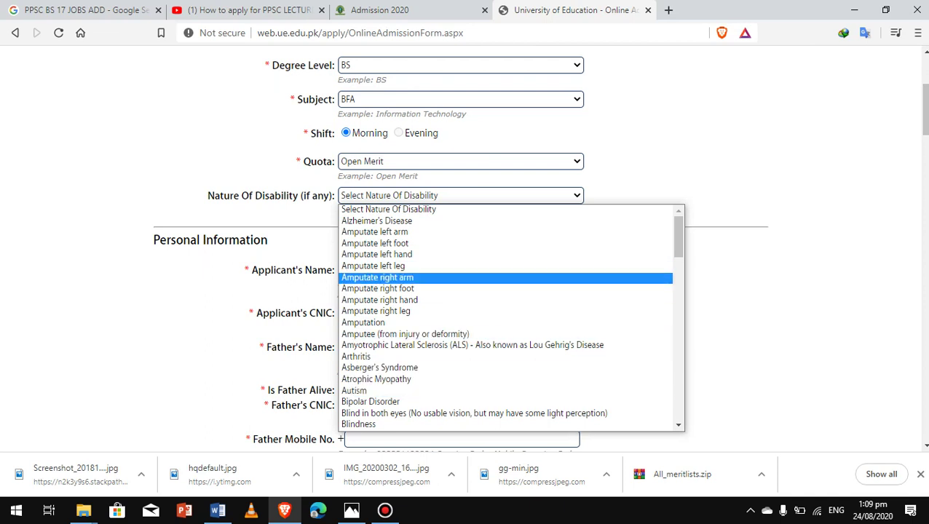
key(Escape)
key(alt+Down)
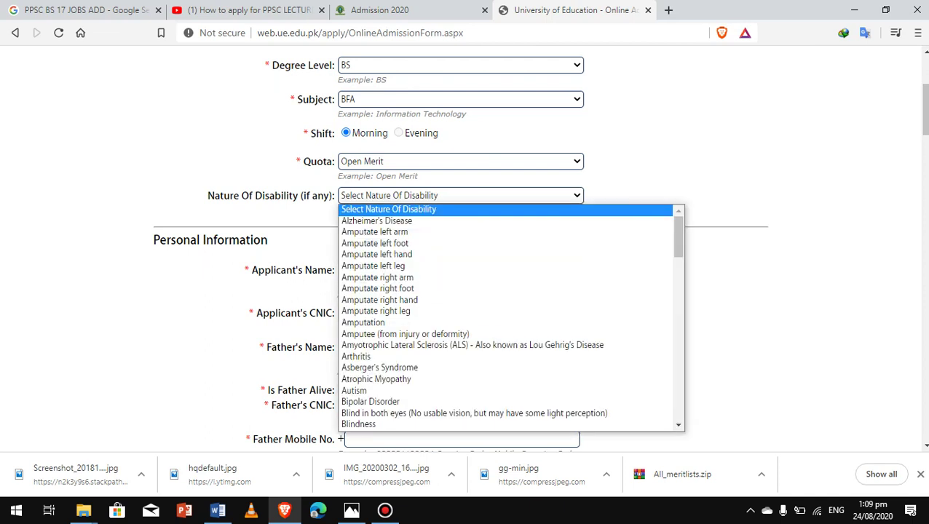
key(Up)
key(Up)
key(Up)
key(Up)
key(Up)
key(Up)
key(Up)
key(Up)
key(Up)
key(Up)
key(Up)
key(Up)
key(Up)
key(Up)
key(Up)
key(Up)
key(Up)
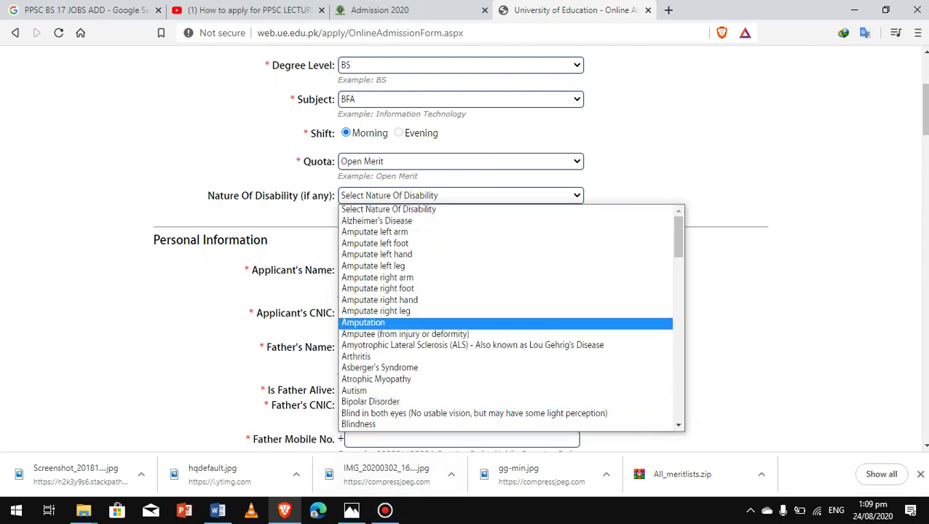
key(Down)
key(Return)
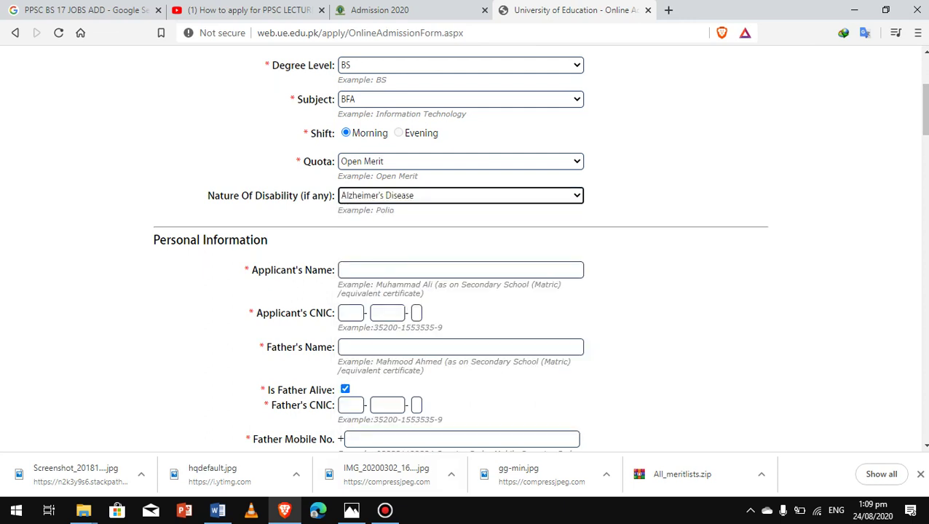
click(460, 271)
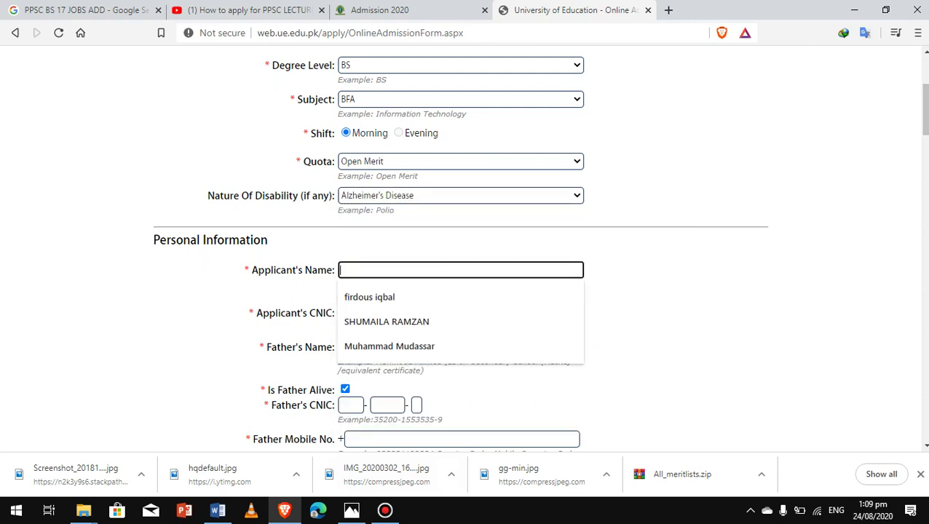
key(Down)
key(Up)
key(Up)
key(Return)
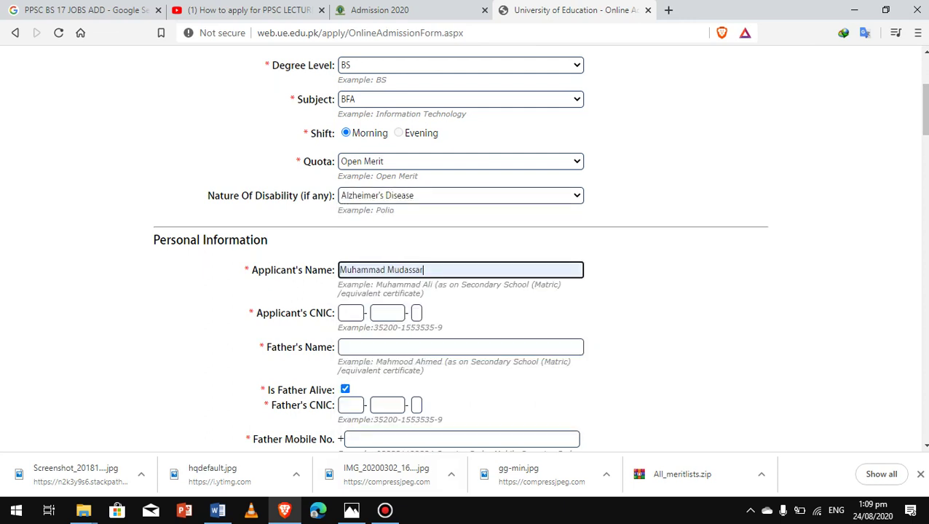
click(350, 313)
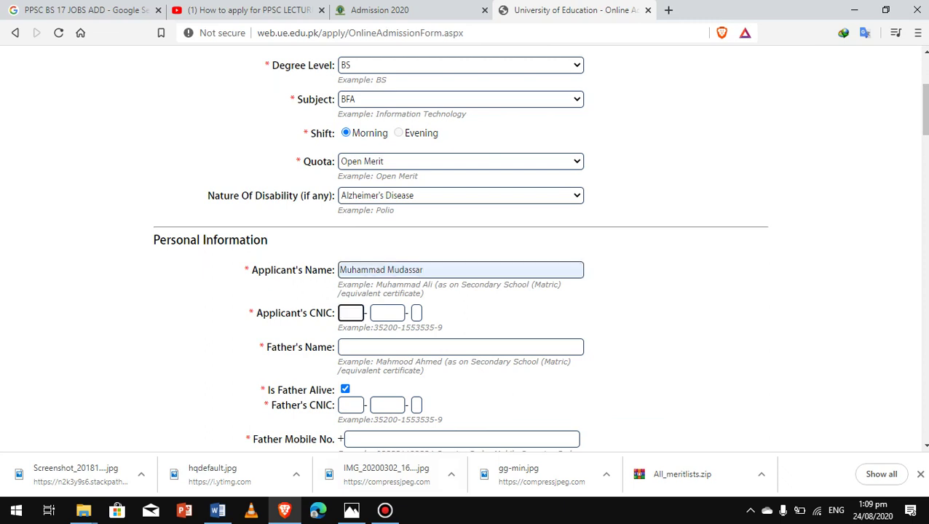
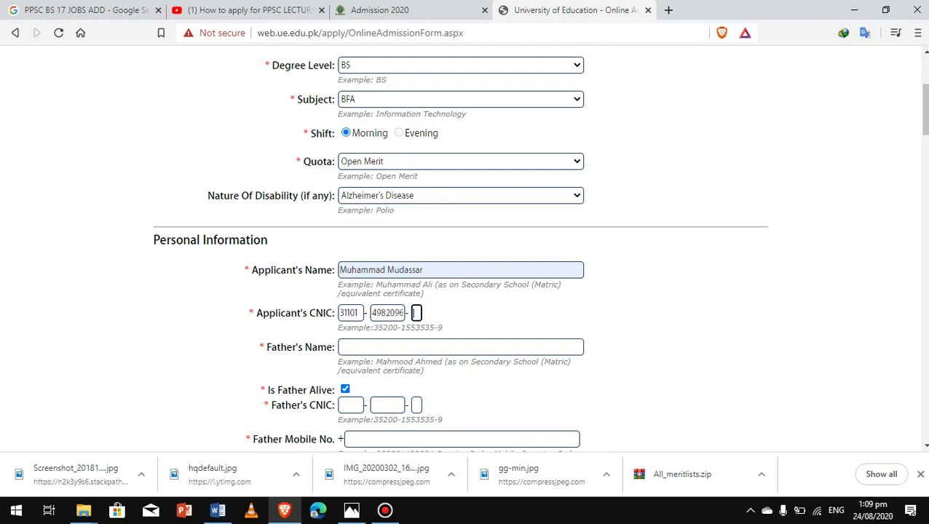
Autofill the father's name, keep him marked alive, and type the father's CNIC
key(Tab)
key(Down)
key(Down)
key(Down)
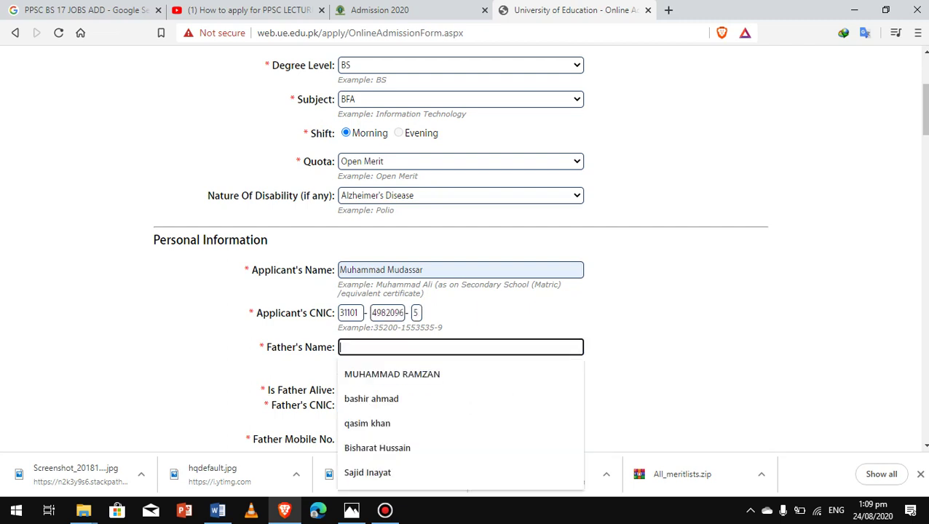
key(Return)
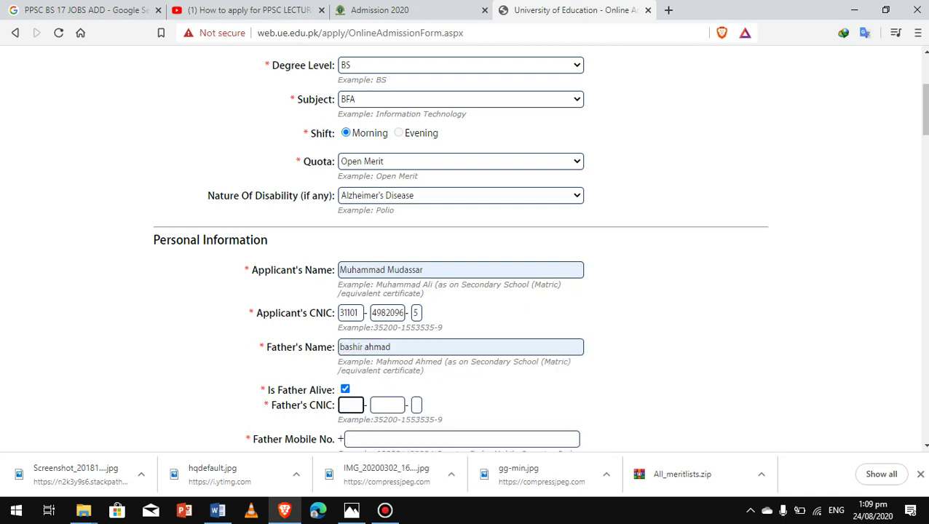
key(shift+Tab)
key(space)
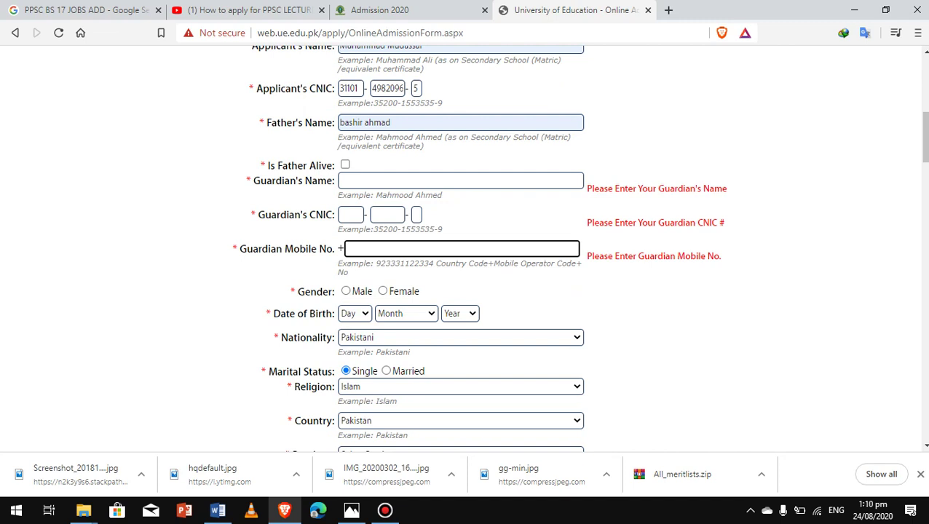
key(shift+Tab)
key(shift+Tab)
key(shift+Tab)
key(shift+Tab)
key(shift+Tab)
key(space)
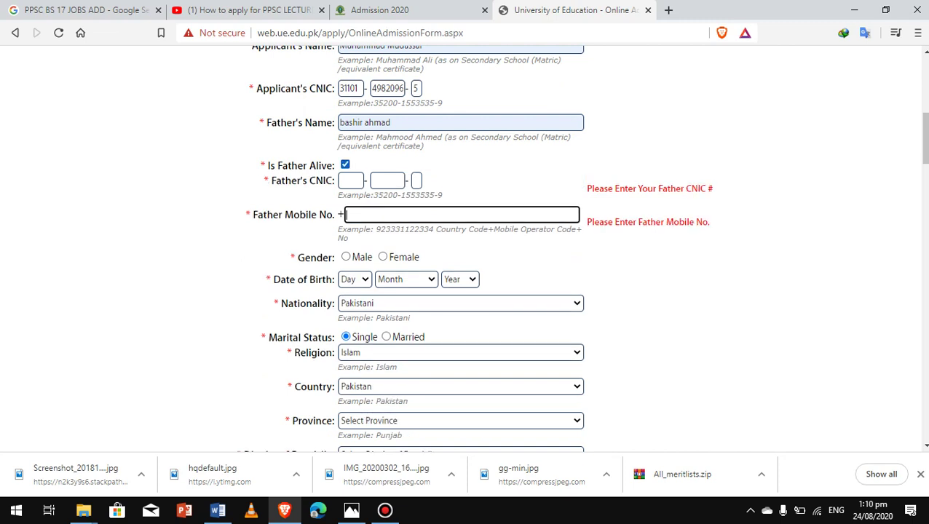
click(350, 180)
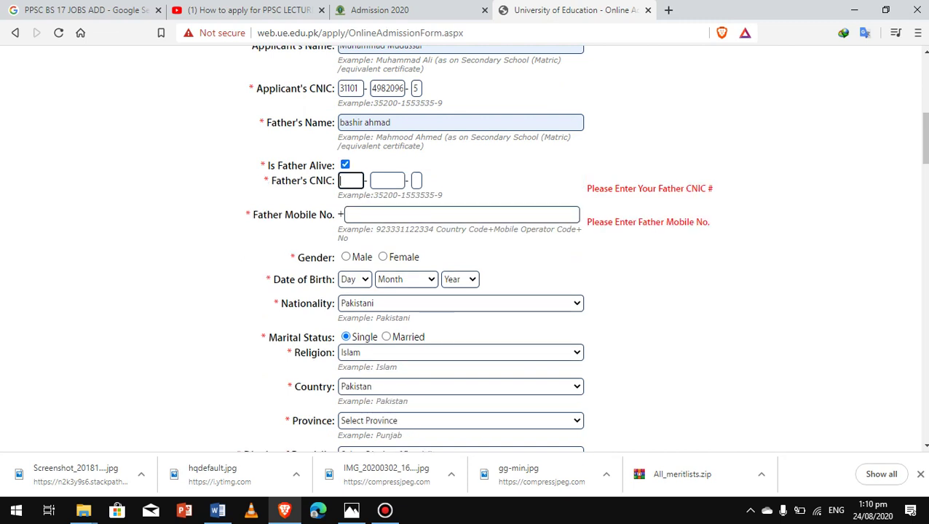
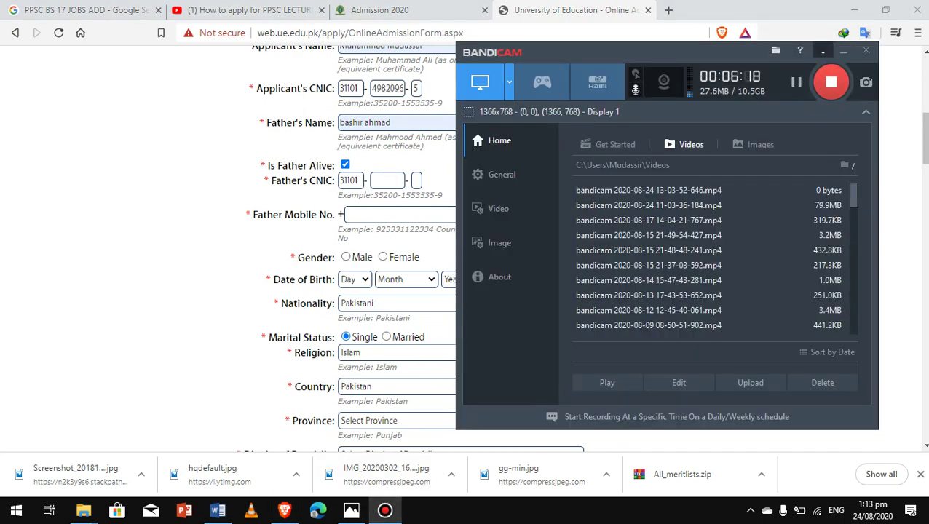
click(843, 50)
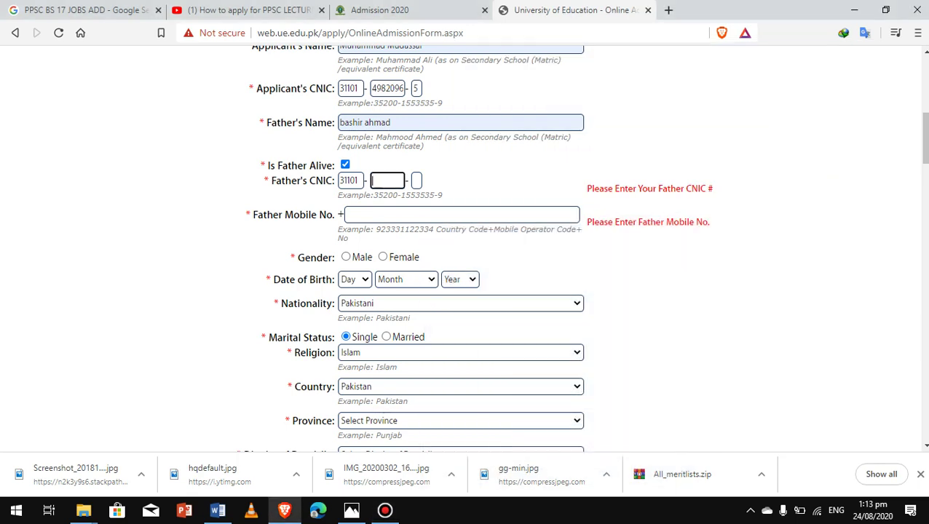
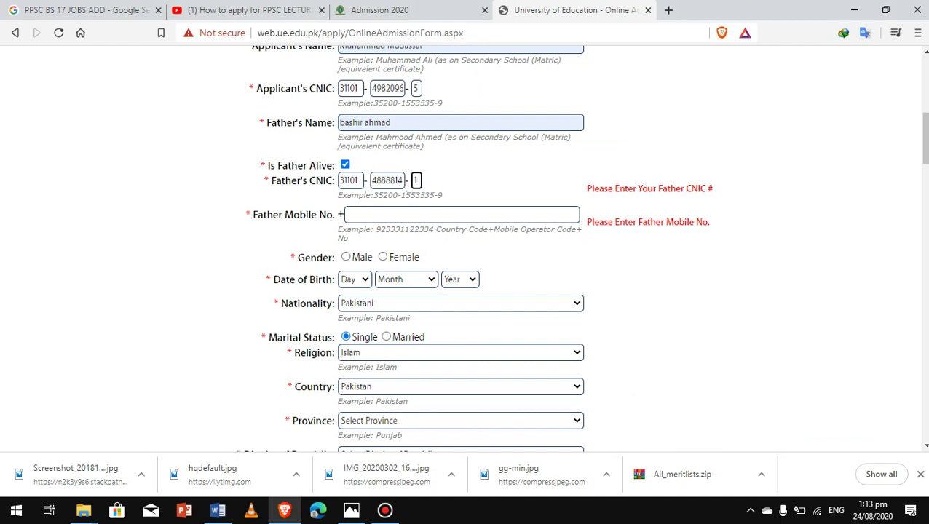
click(459, 214)
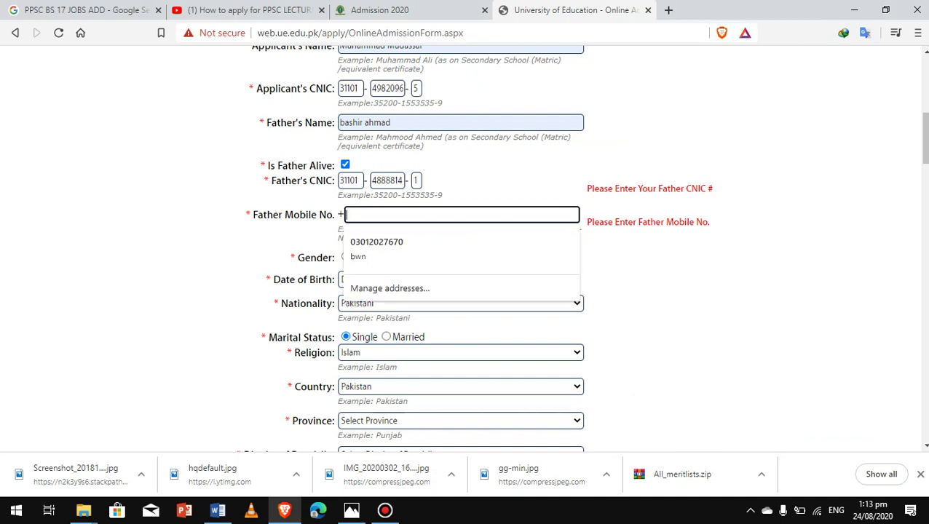
key(Down)
key(Return)
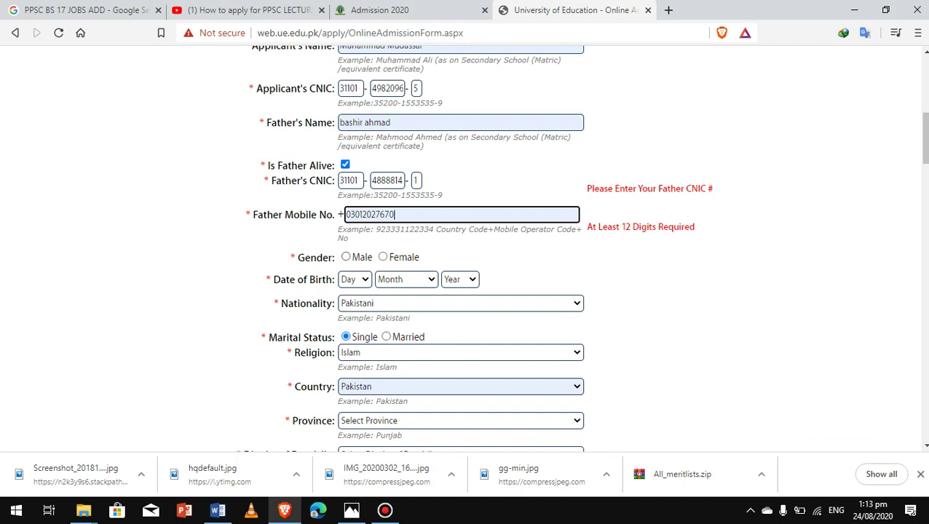
click(346, 257)
click(355, 279)
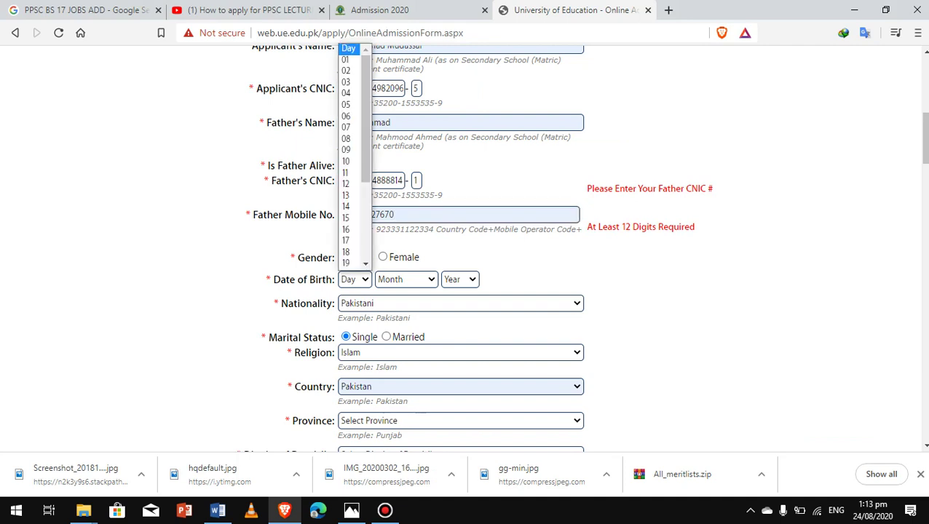
click(349, 84)
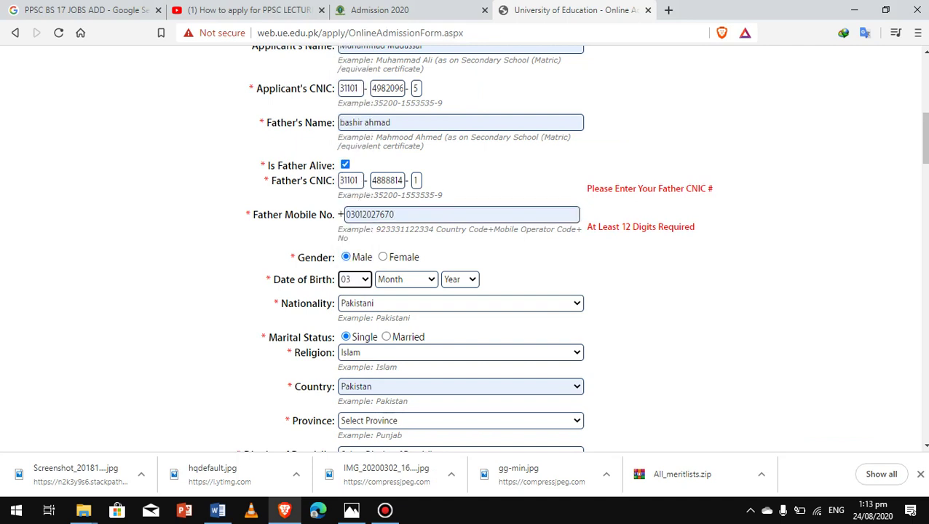
click(405, 279)
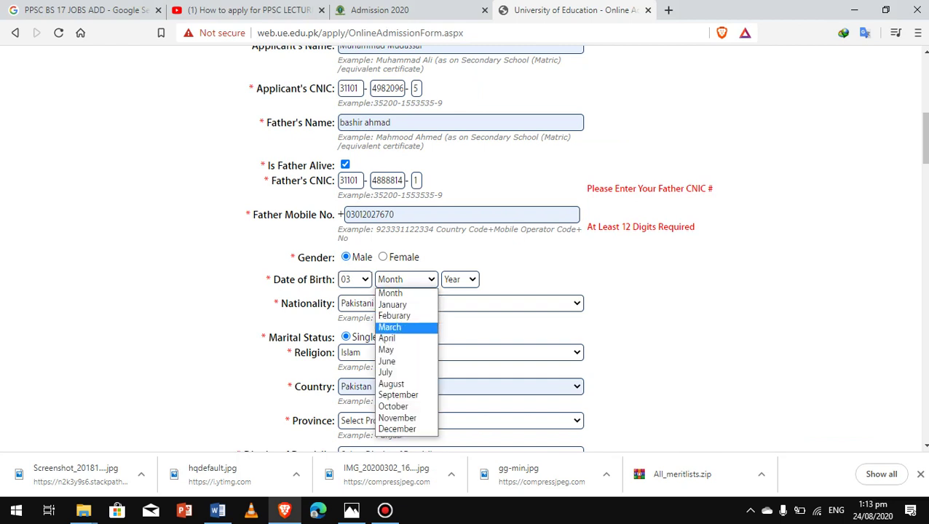
click(397, 326)
click(460, 279)
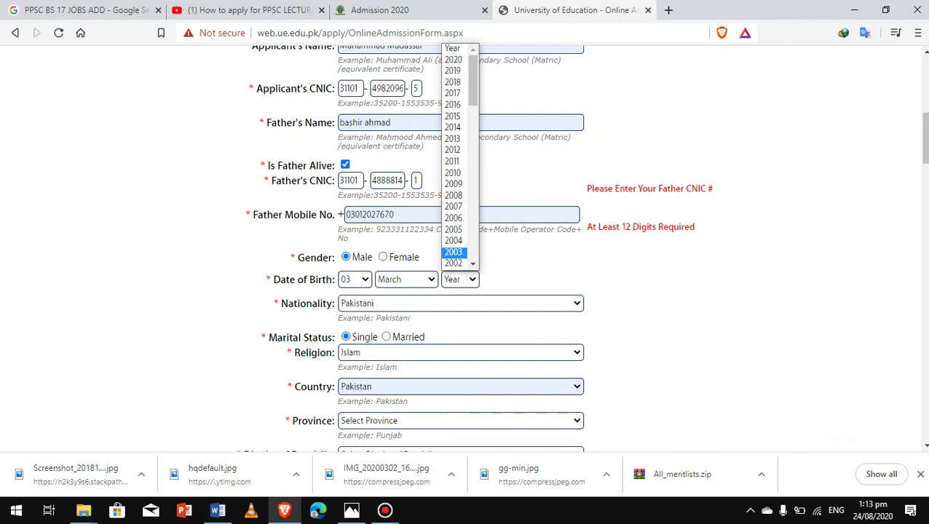
key(Return)
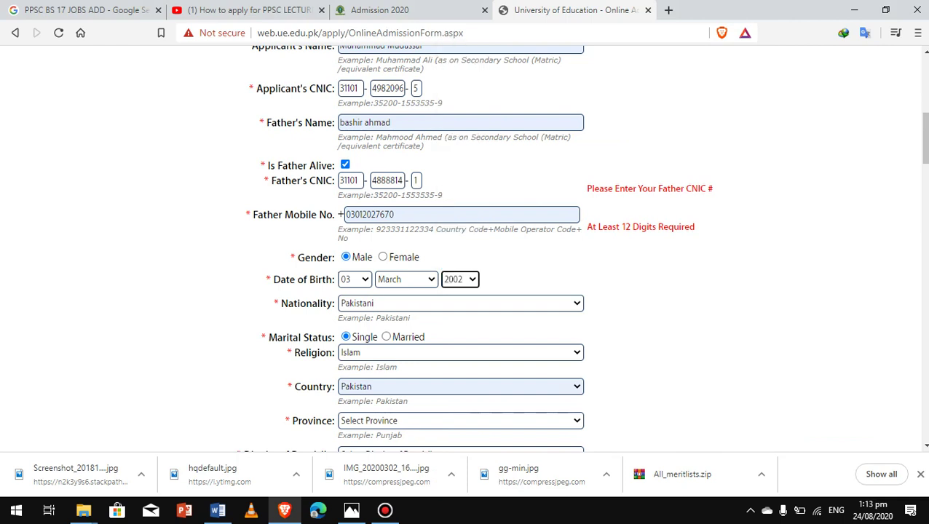
Set province PUNJAB, domicile district Bahawalnagar and city BAHAWALNAGAR
scroll(466, 247, down, 3)
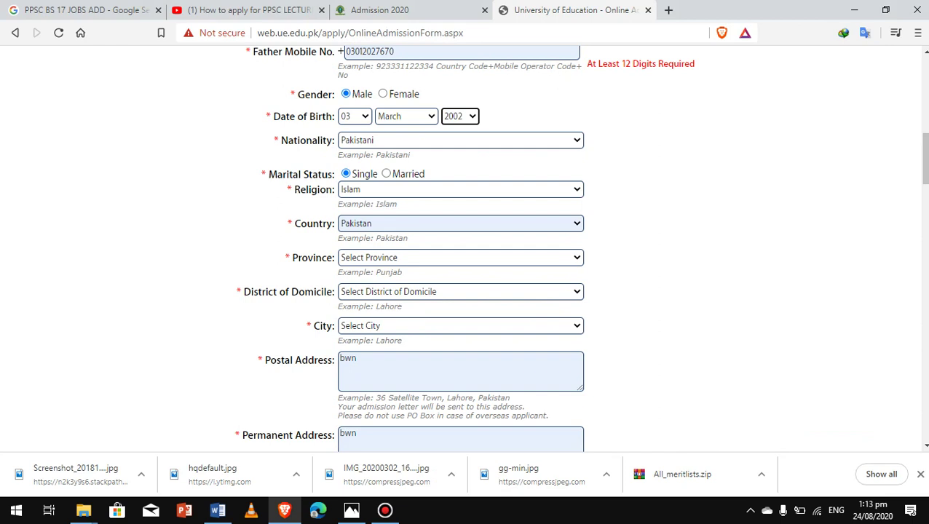
click(460, 257)
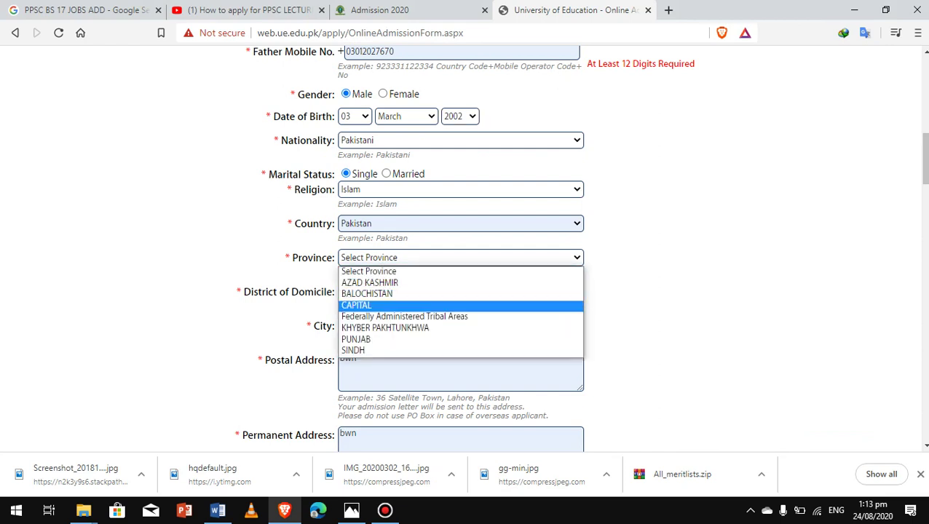
key(Return)
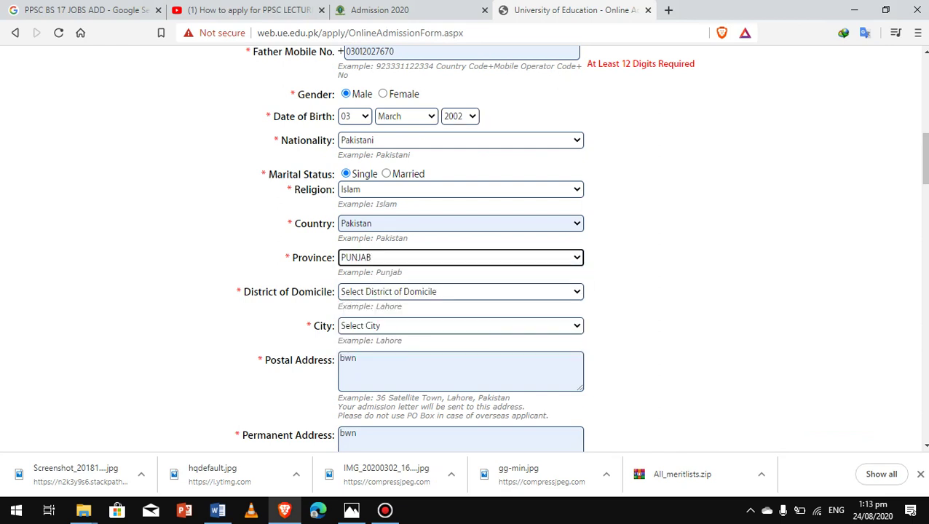
click(460, 291)
key(b)
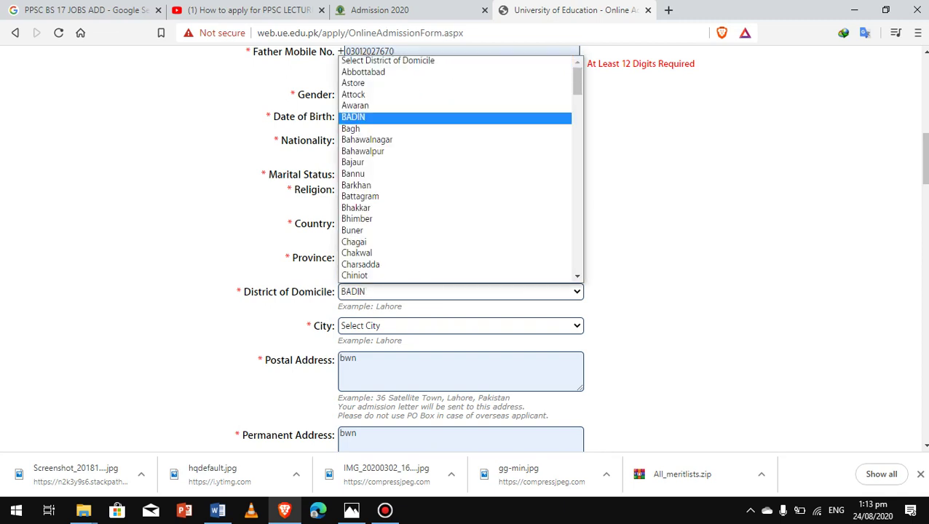
key(b)
key(b)
key(Return)
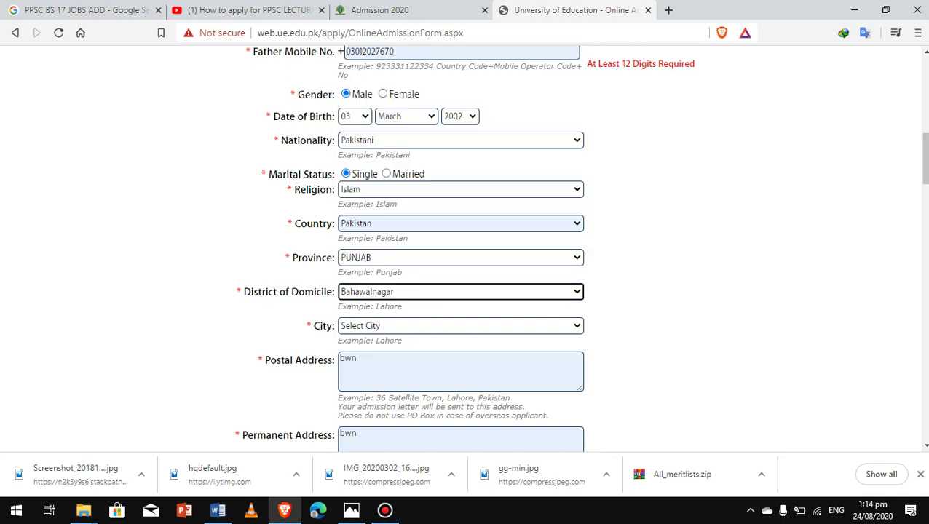
click(460, 325)
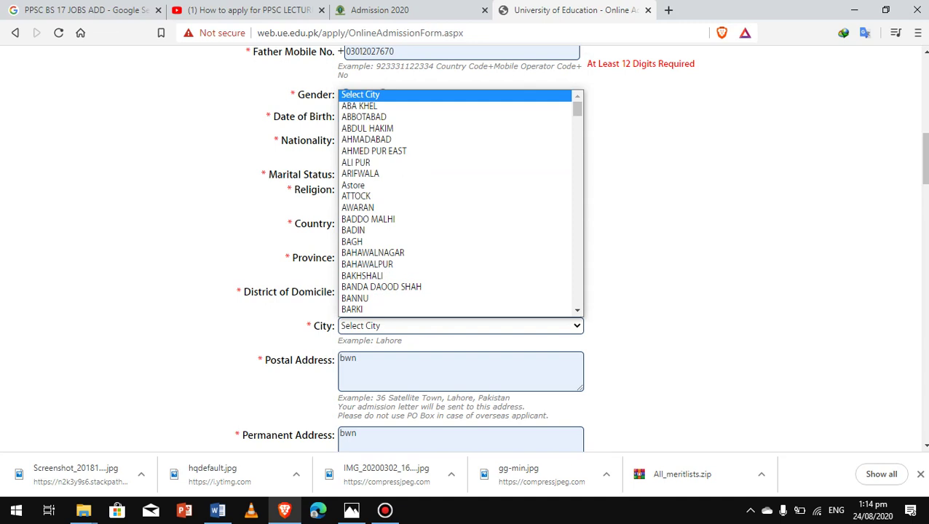
key(b)
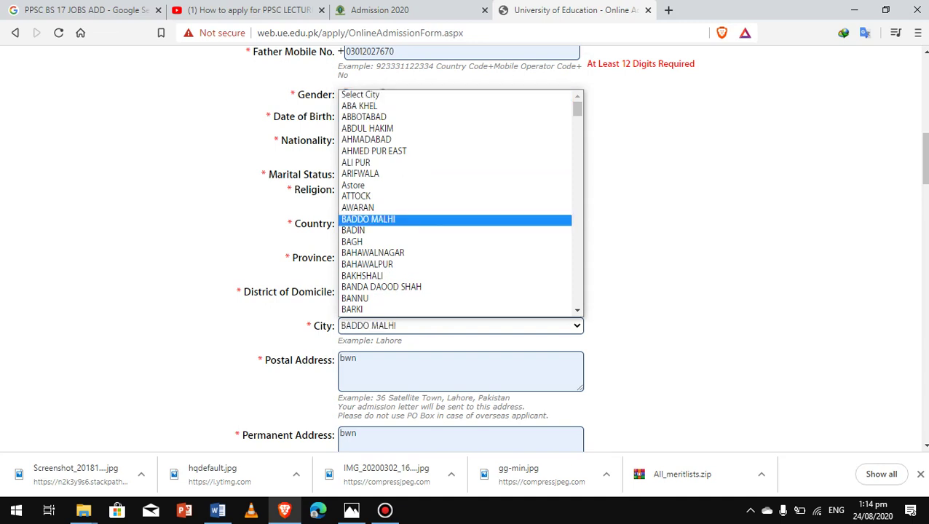
key(b)
key(b)
key(b)
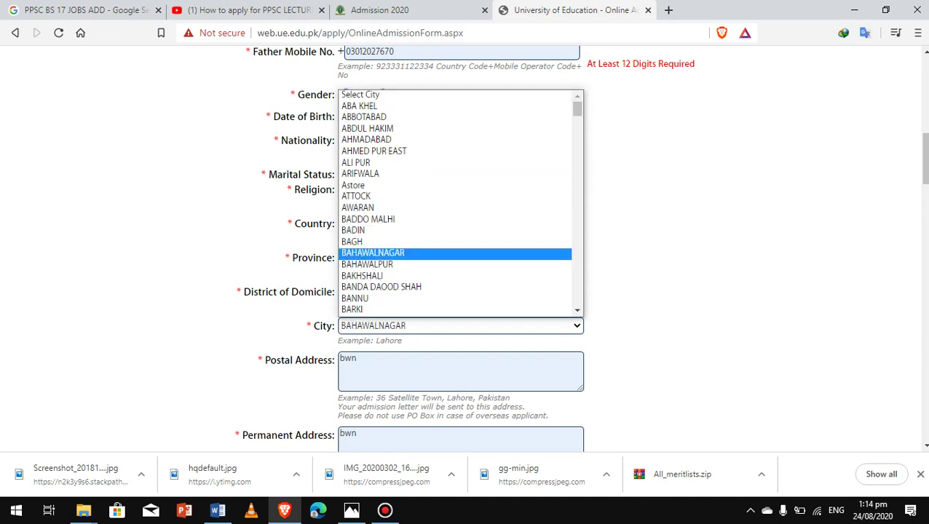
key(Return)
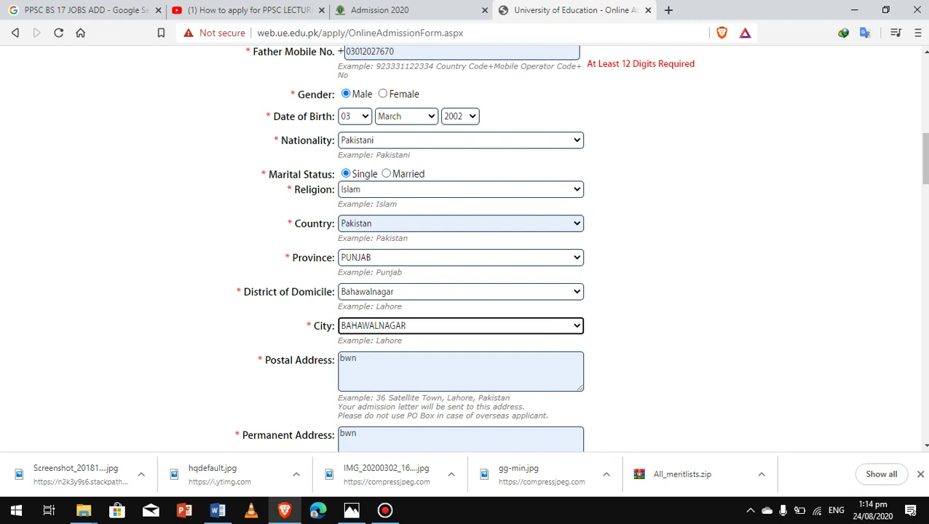
Fill the phone and mobile fields from the saved contact suggestions
scroll(466, 248, down, 3)
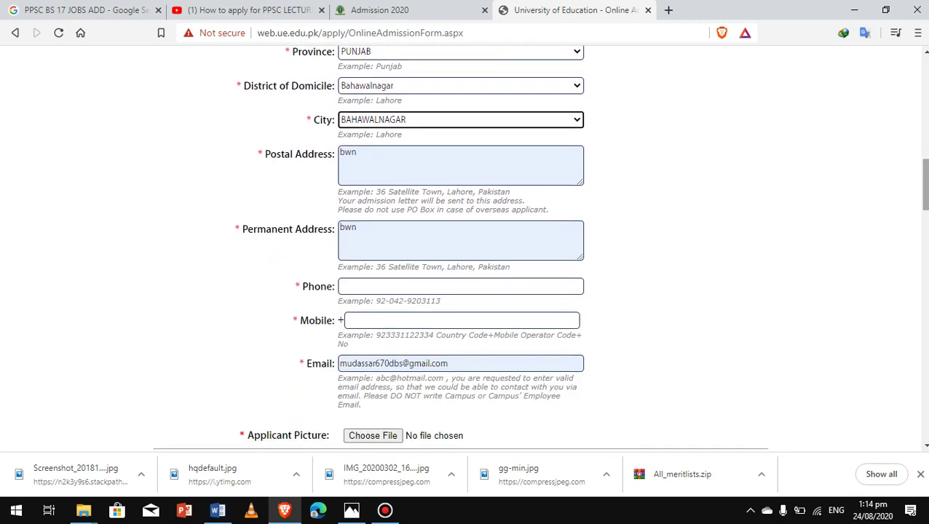
click(460, 286)
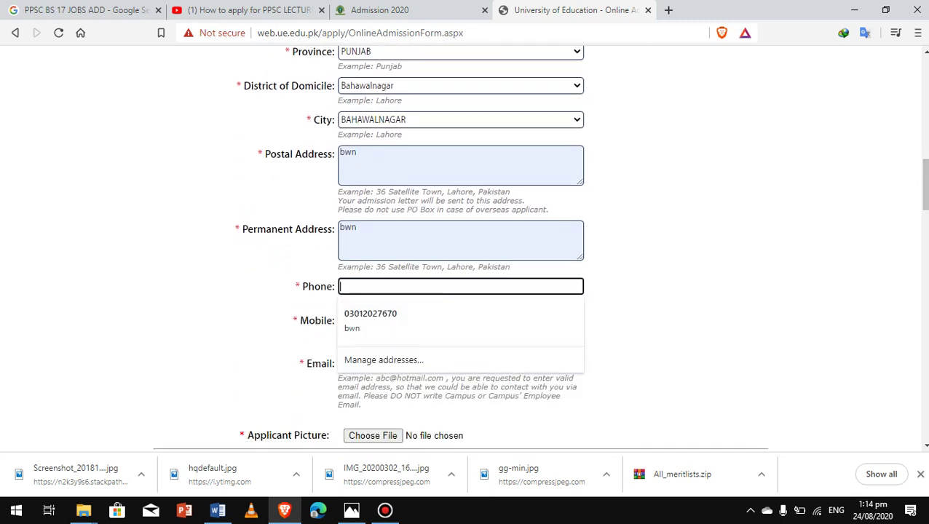
click(375, 311)
click(462, 320)
key(Down)
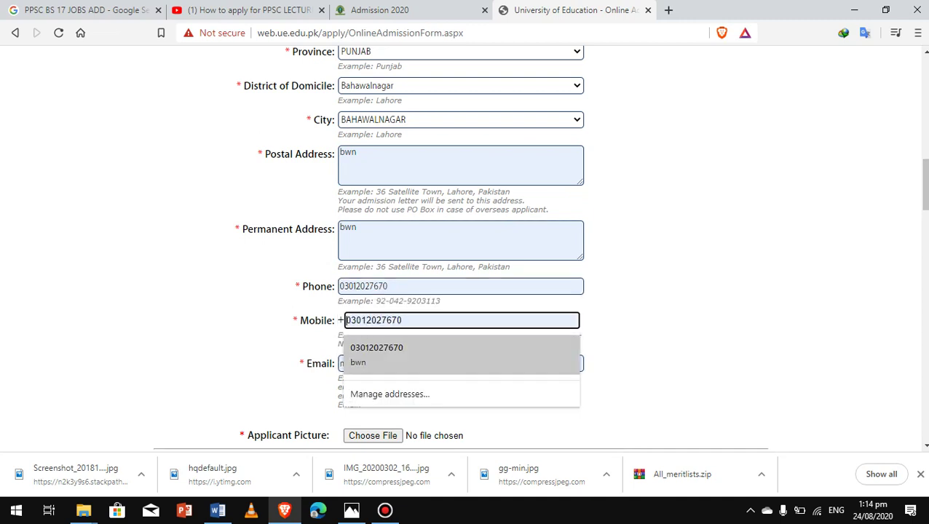
key(Return)
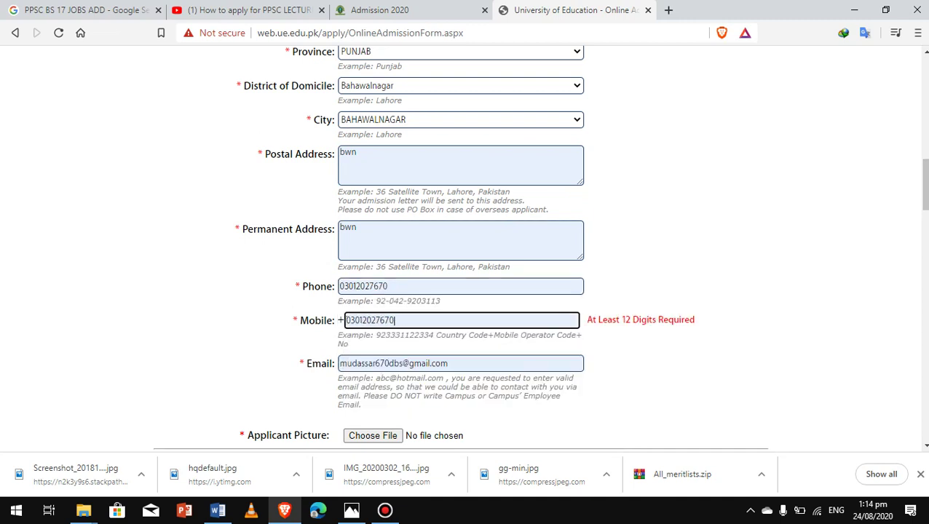
Attach gg-min.jpg as the applicant picture
scroll(460, 248, down, 3)
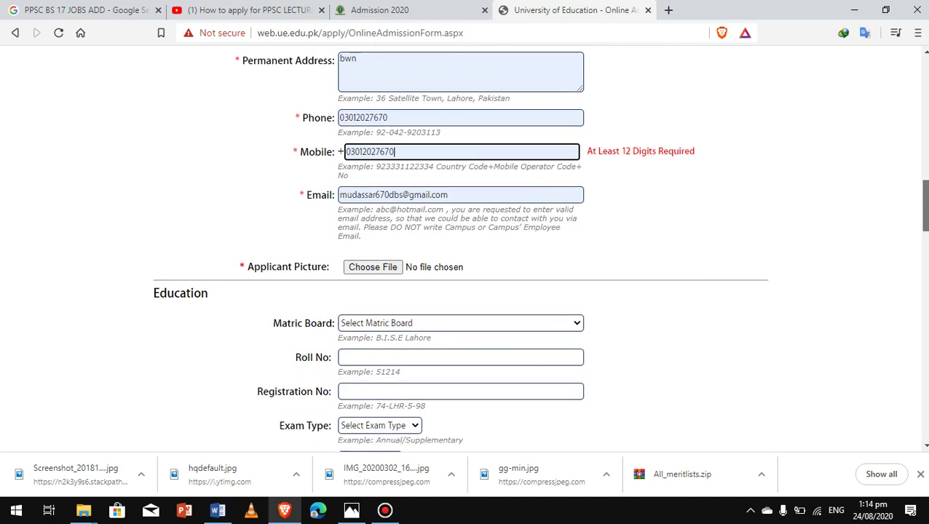
click(373, 251)
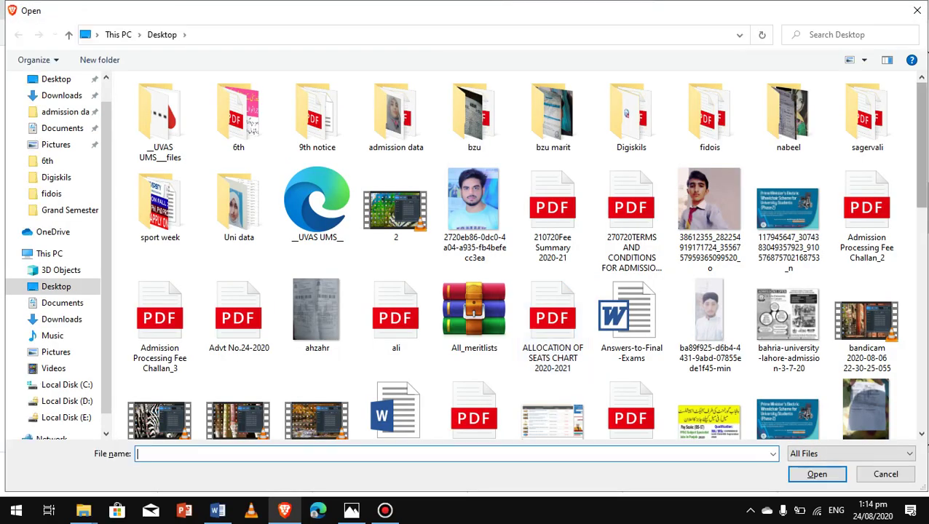
scroll(789, 287, down, 3)
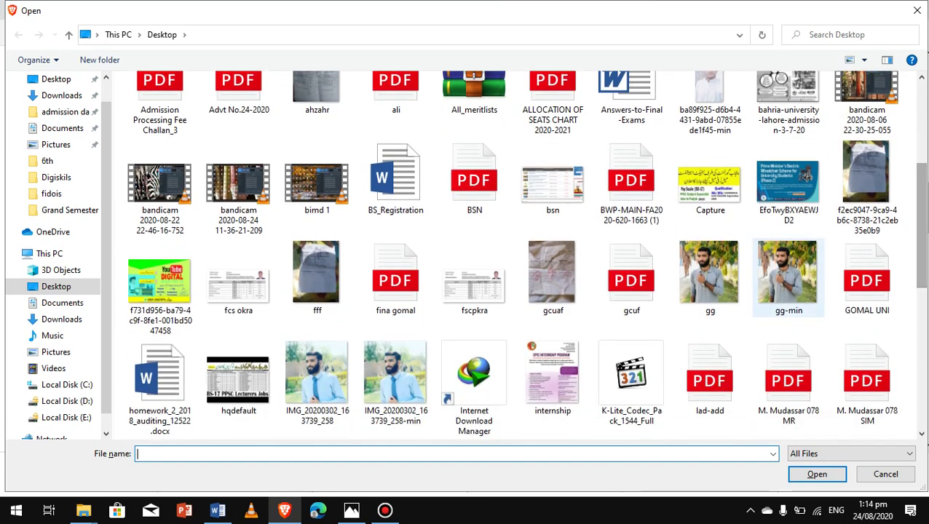
click(788, 280)
click(817, 474)
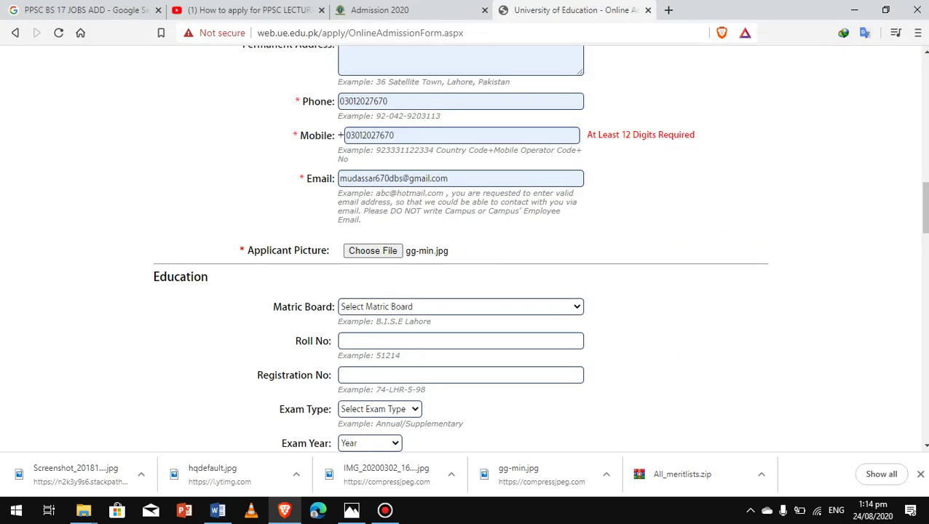
Set the matric board to Lahore and enter the matric roll and registration numbers
click(460, 307)
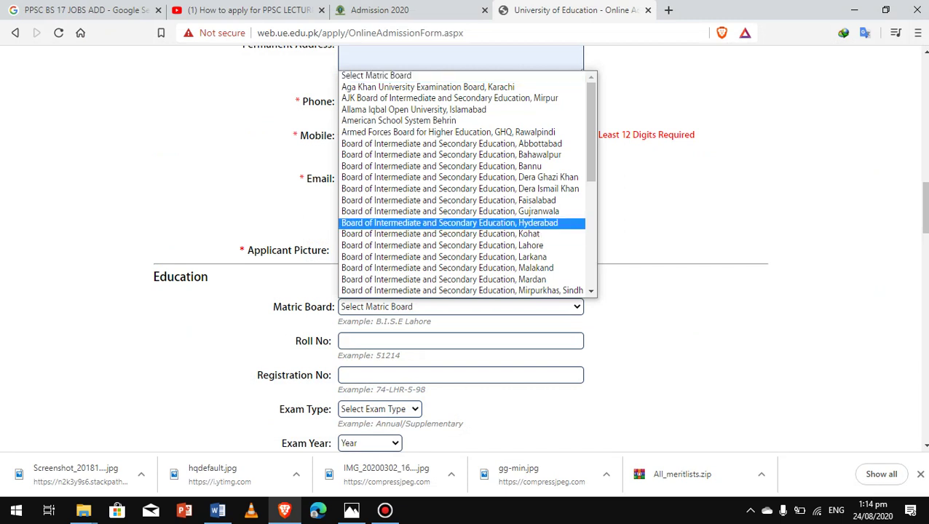
key(Down)
key(Down)
key(Return)
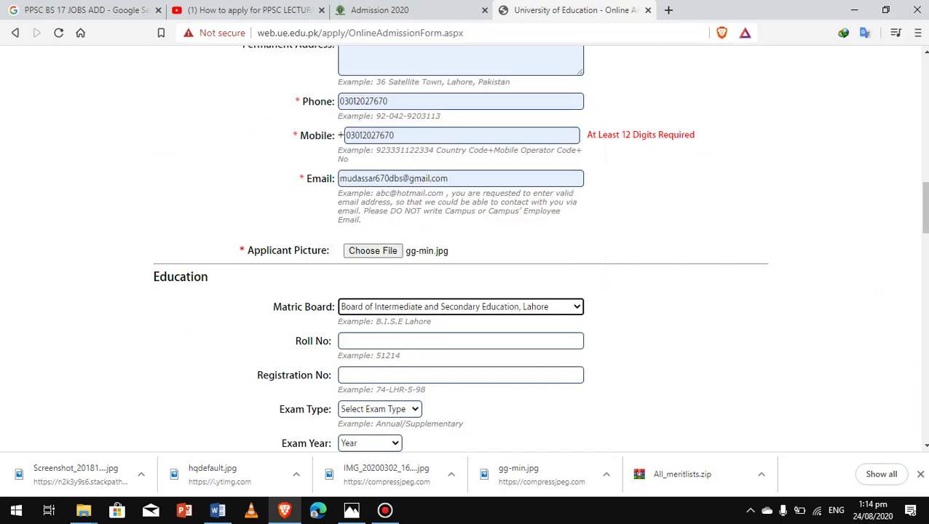
click(460, 340)
text(12)
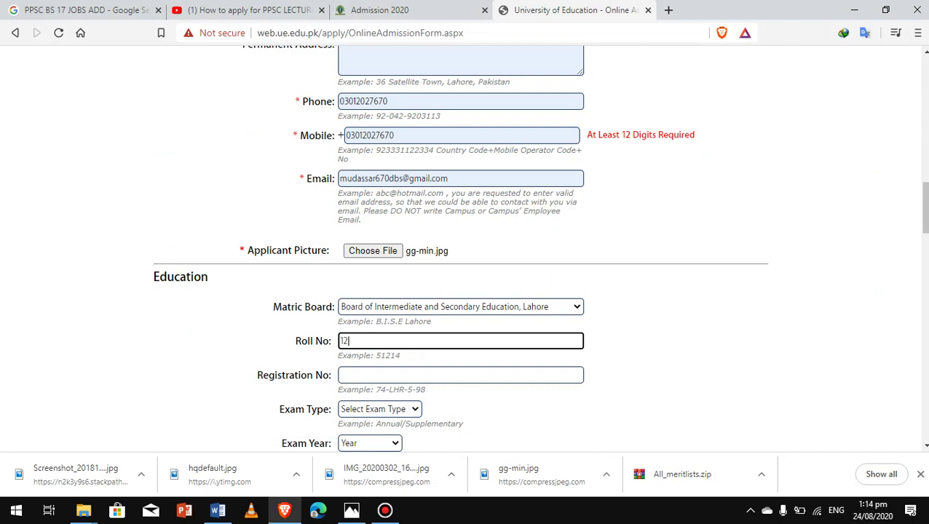
text(32432)
click(460, 375)
text(12324234)
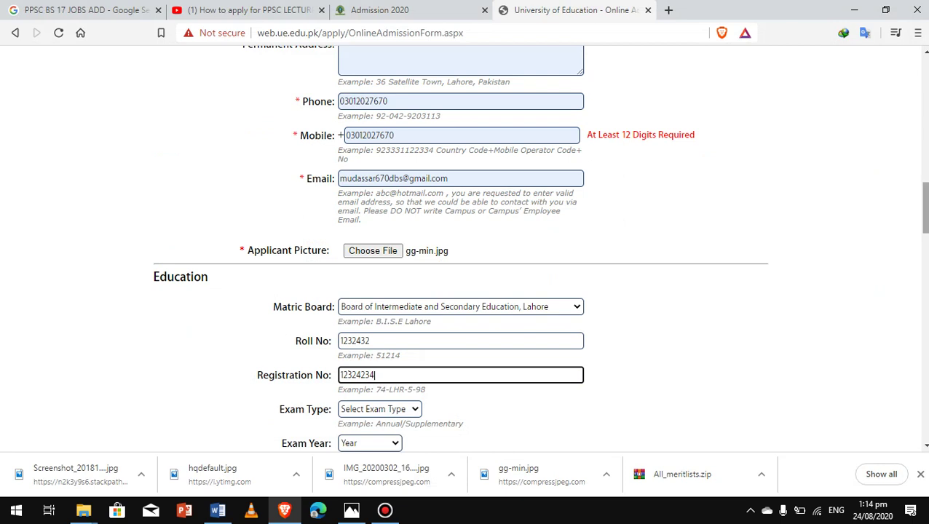
Correct the mobile number so it starts with 92 instead of 0
scroll(460, 248, down, 1)
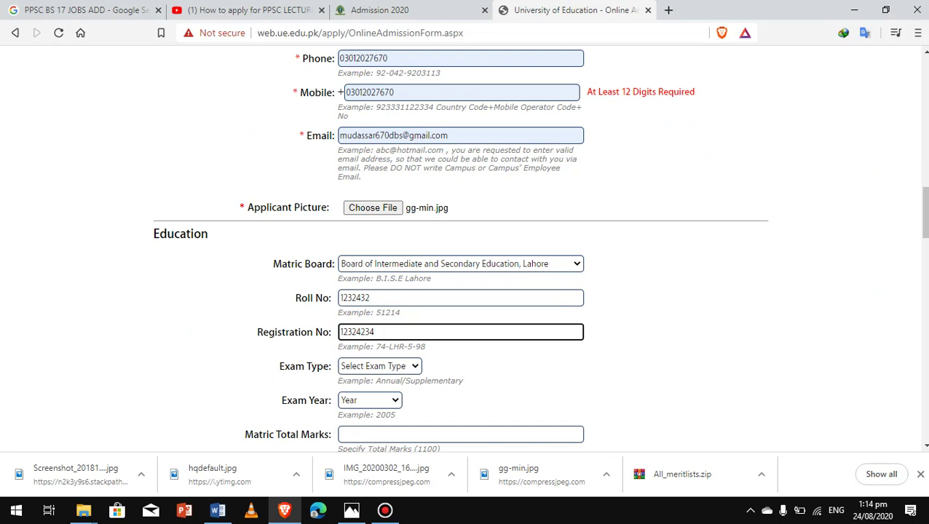
click(347, 92)
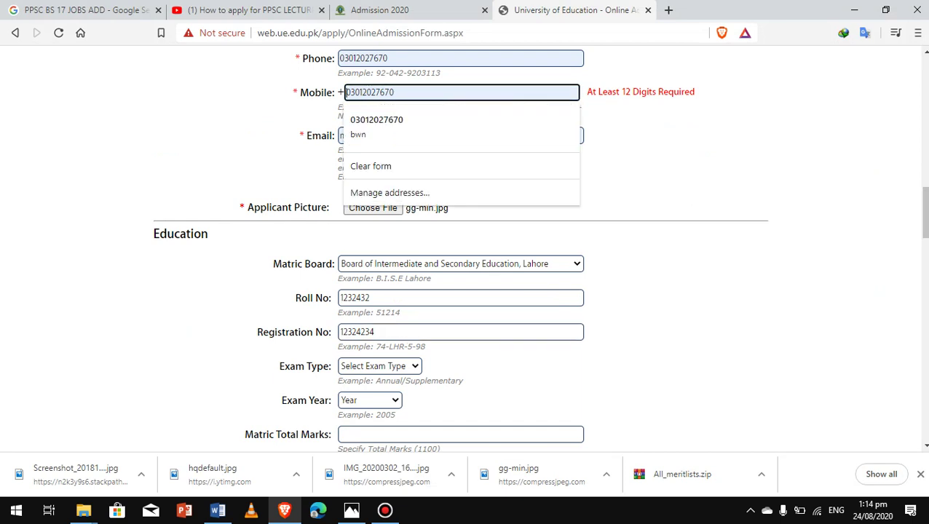
key(Escape)
text(92)
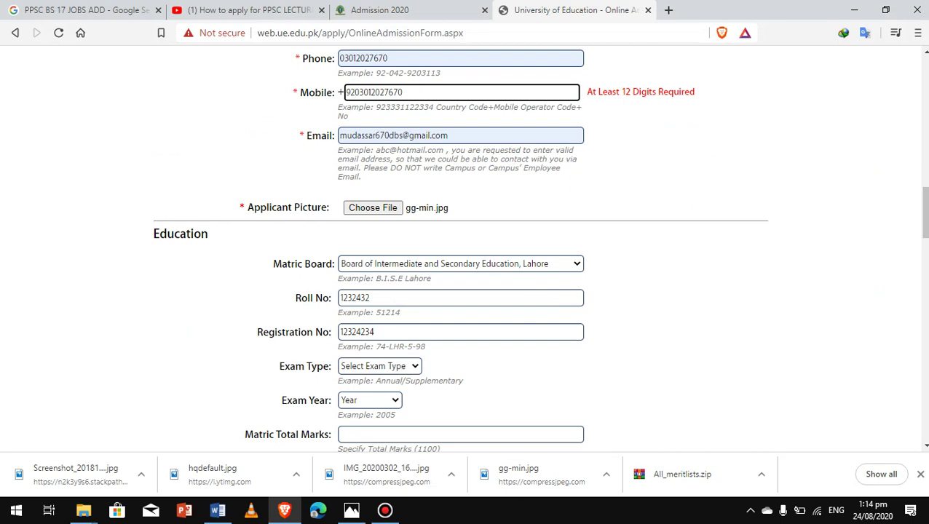
key(Delete)
click(736, 160)
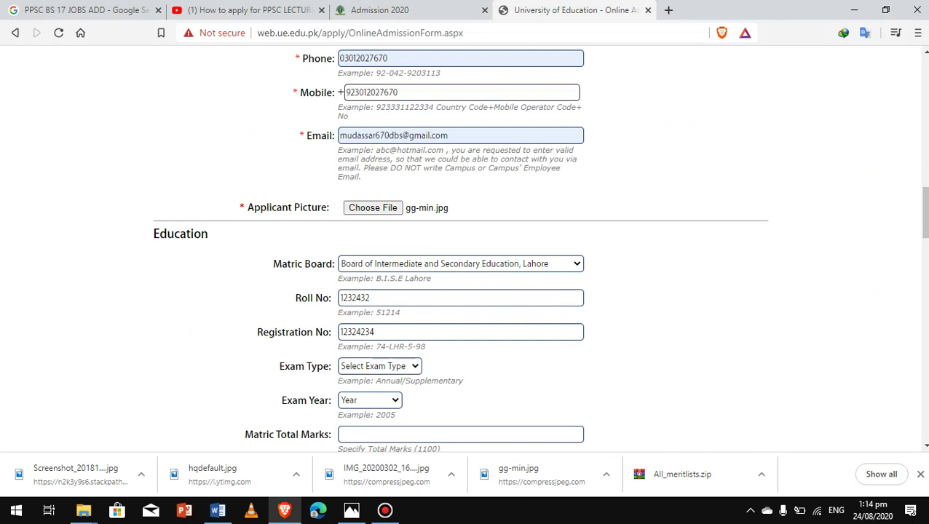
Set matric exam Annual 2015 with total marks 1100 and marks obtained 978
scroll(460, 248, down, 1)
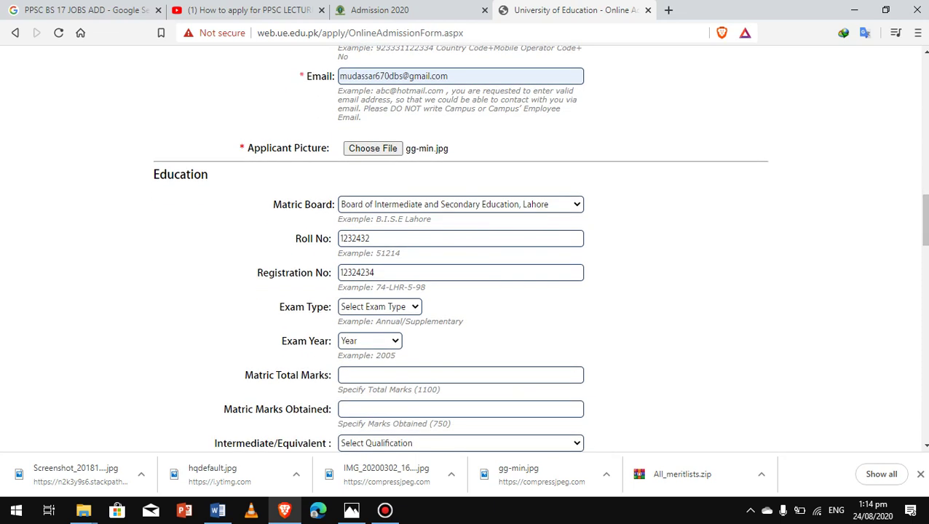
click(379, 307)
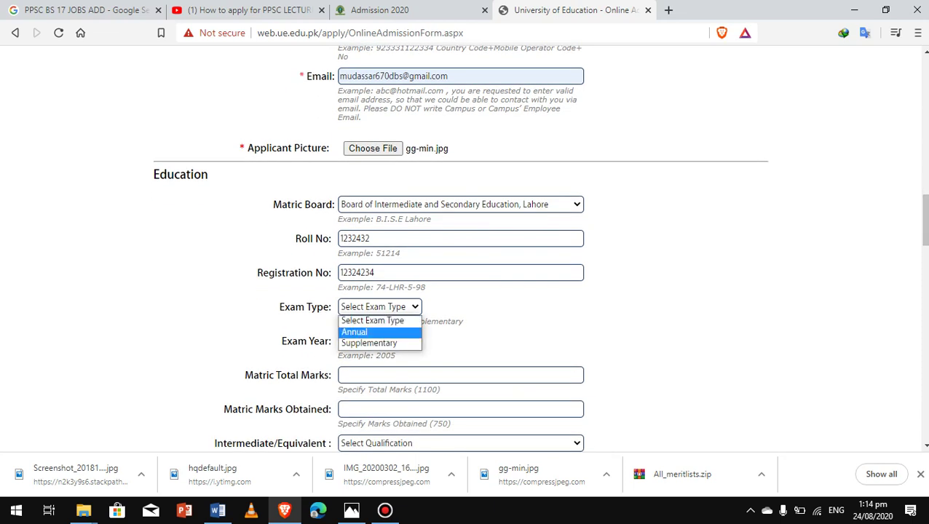
click(371, 331)
click(370, 341)
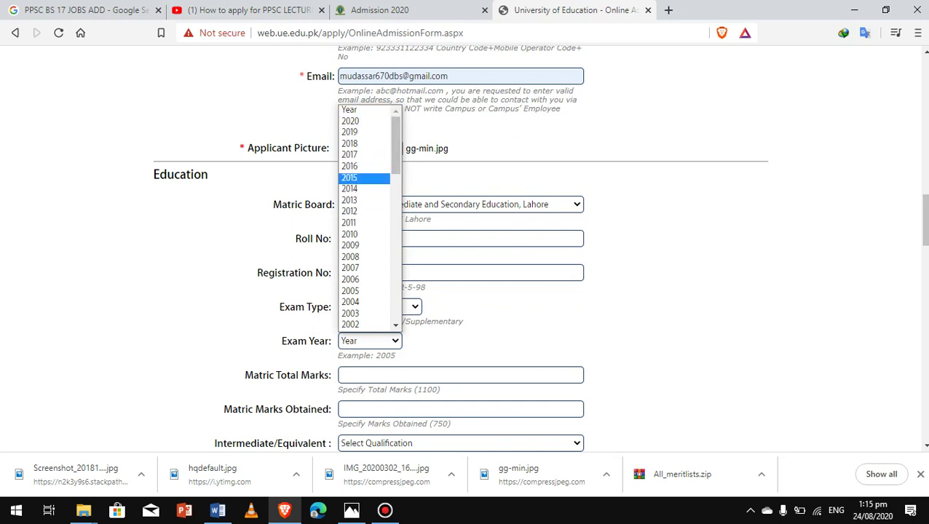
click(350, 178)
scroll(464, 248, down, 3)
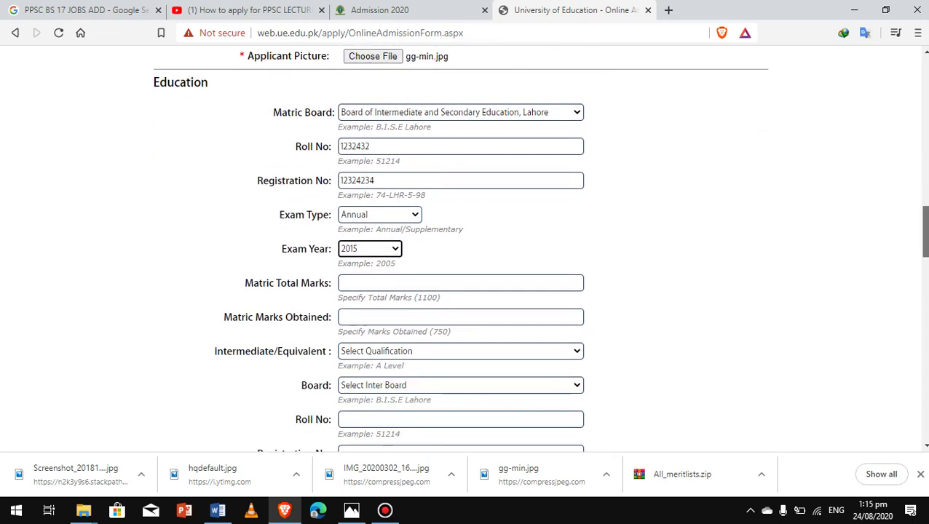
click(460, 191)
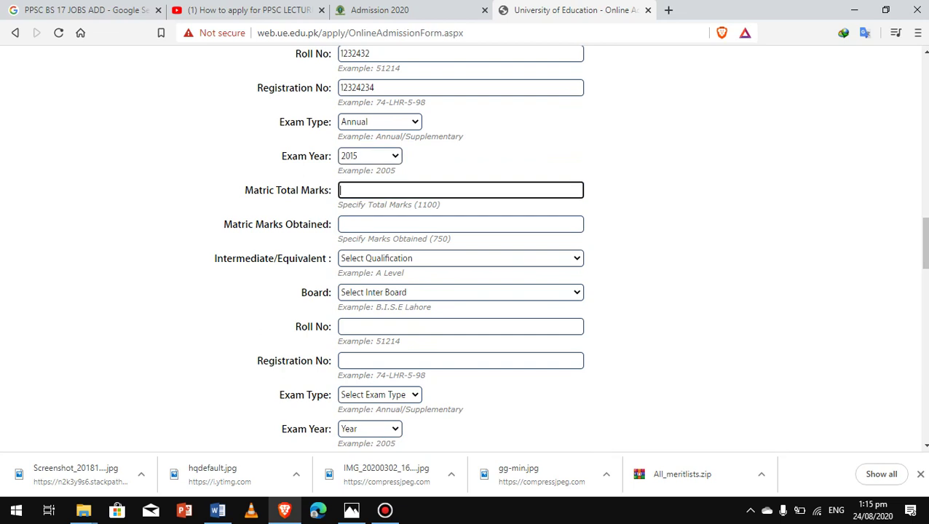
text(1100)
key(Tab)
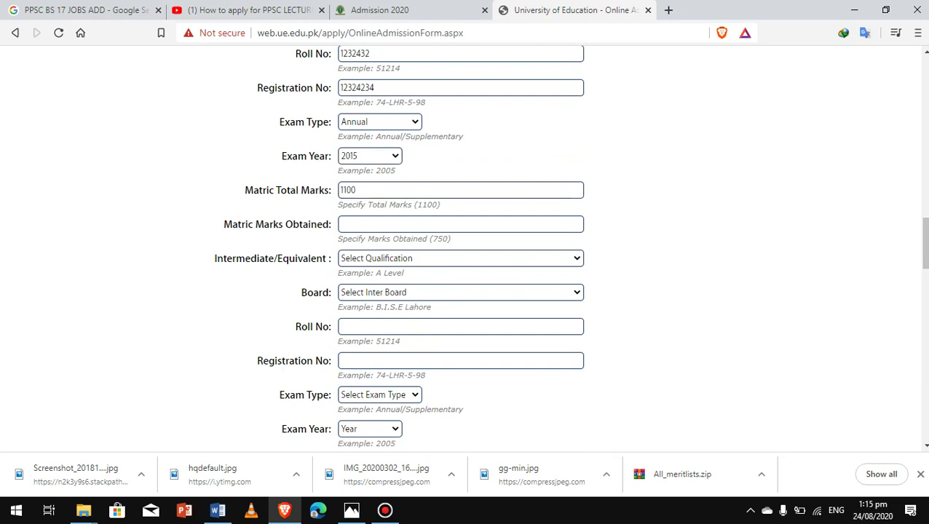
text(978)
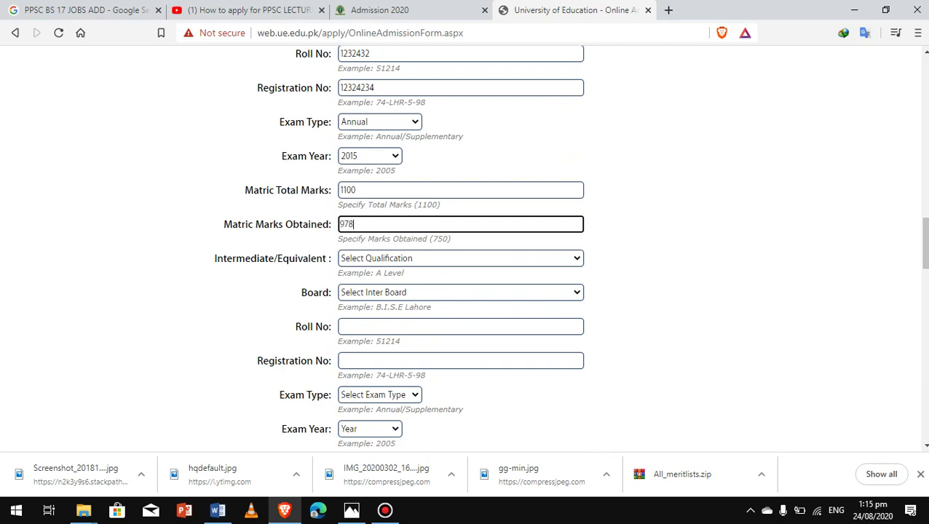
Choose FSc -Pre Med (2 Years) as the intermediate qualification
key(Tab)
key(alt+Down)
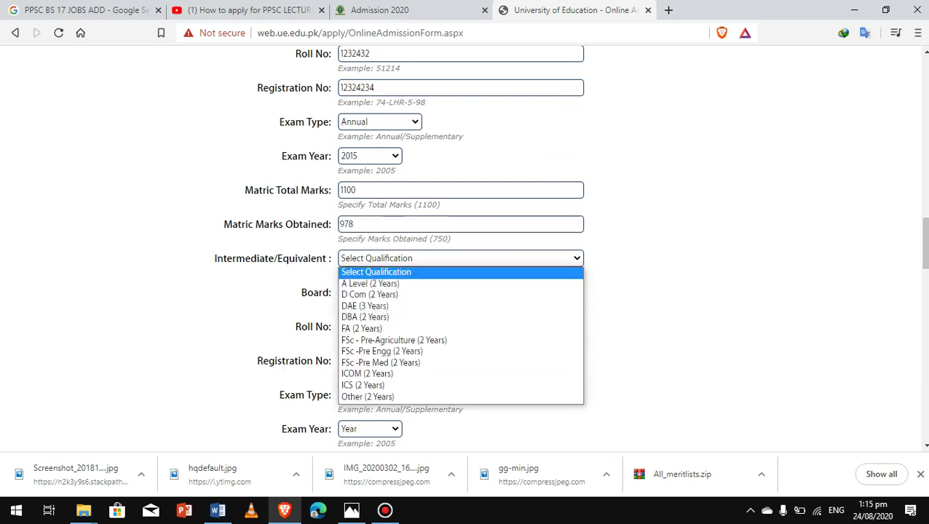
key(Down)
key(Down)
key(Down)
key(Up)
key(Up)
key(Up)
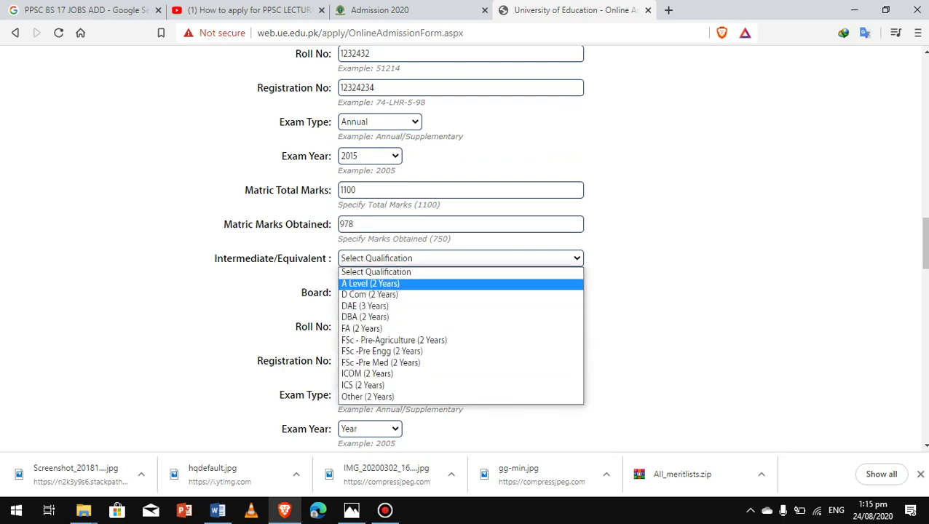
key(Down)
key(Down)
key(Down)
key(Down)
key(Down)
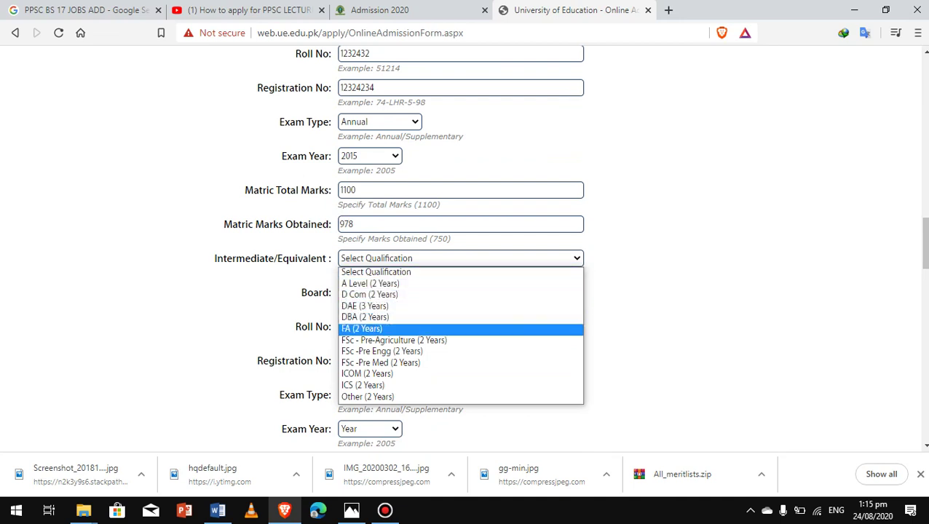
key(Down)
key(Down)
key(Down)
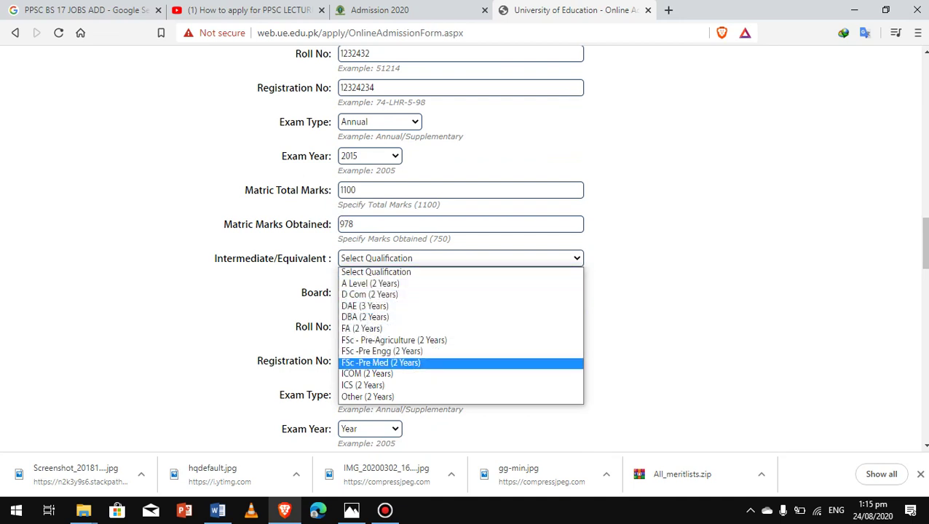
key(Return)
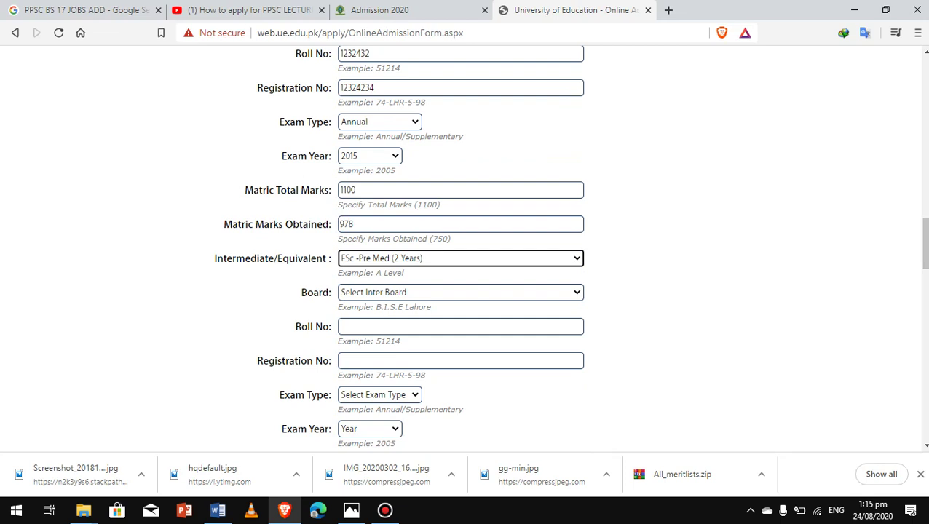
Set the intermediate board to Lahore and fill the intermediate roll number from the saved suggestion
key(Tab)
key(alt+Down)
key(Down)
key(Down)
key(Down)
key(Down)
key(Down)
key(Down)
key(Down)
key(Down)
key(Down)
key(Down)
key(Down)
key(Down)
key(Down)
key(Down)
key(Down)
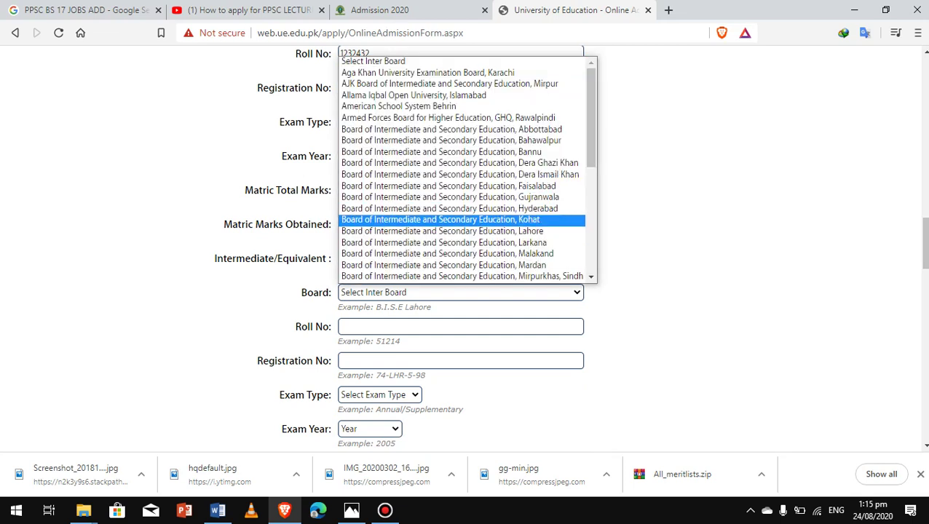
key(Return)
key(Tab)
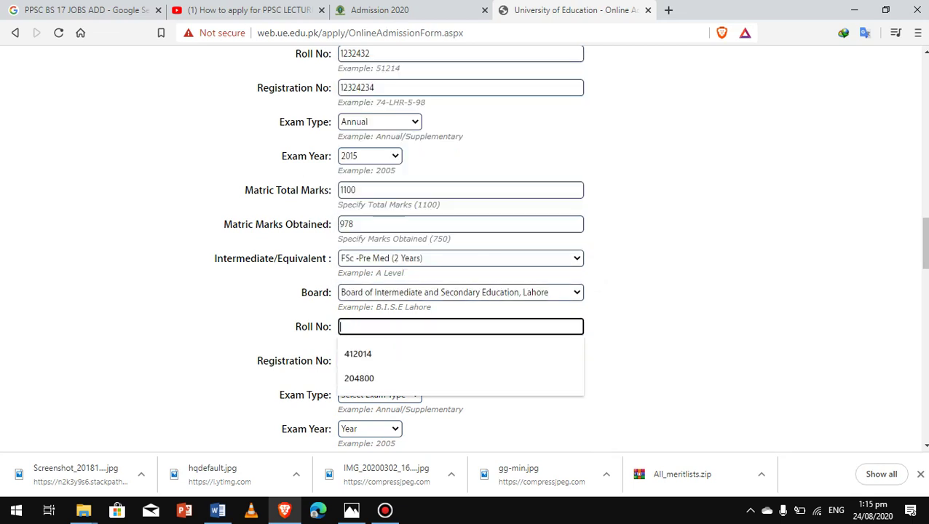
key(Down)
key(Return)
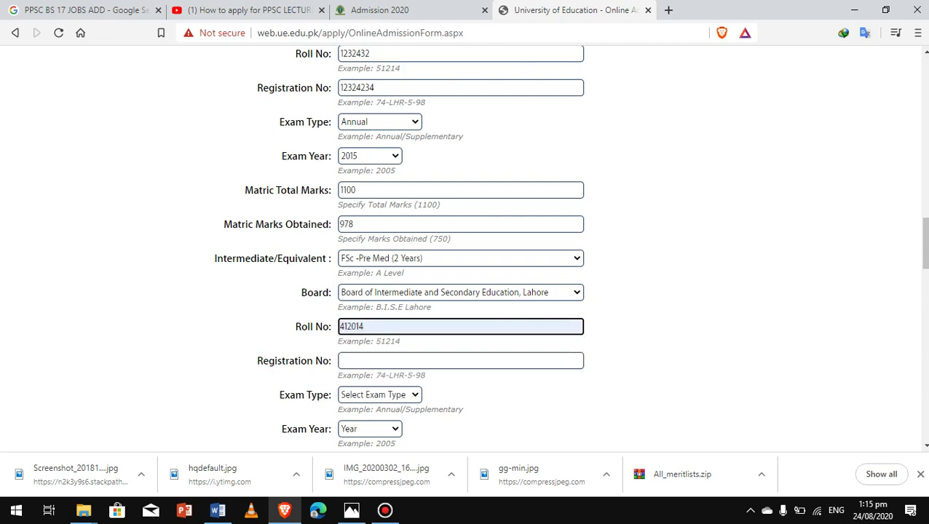
text(3)
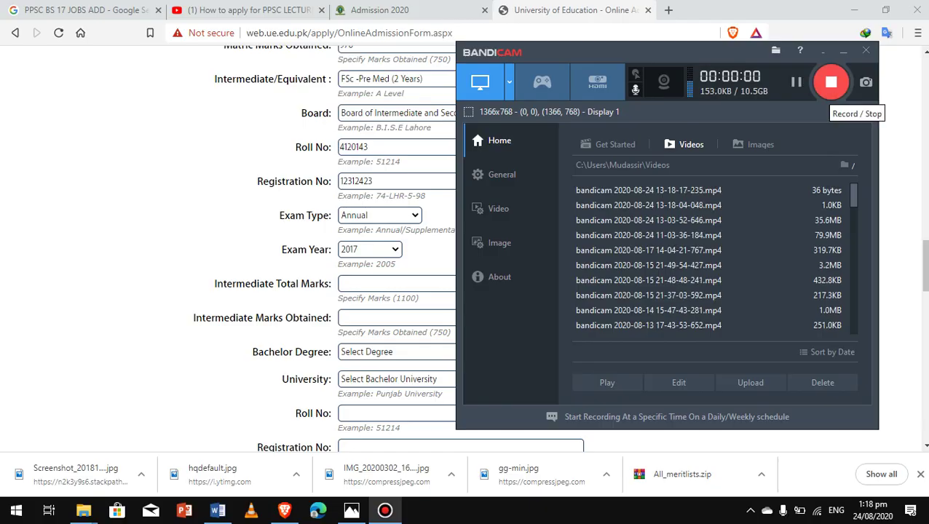
Enter 1100 in Intermediate Total Marks and 978 in Intermediate Marks Obtained
click(843, 51)
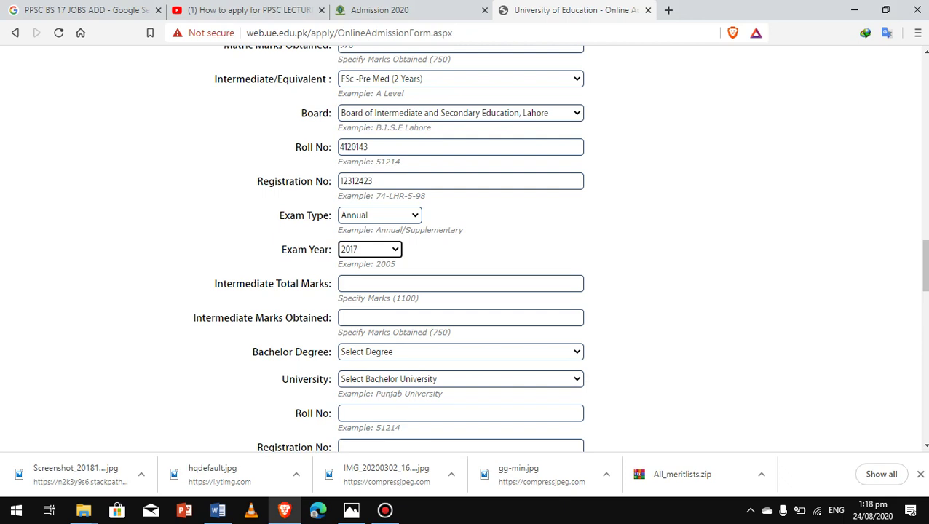
click(460, 283)
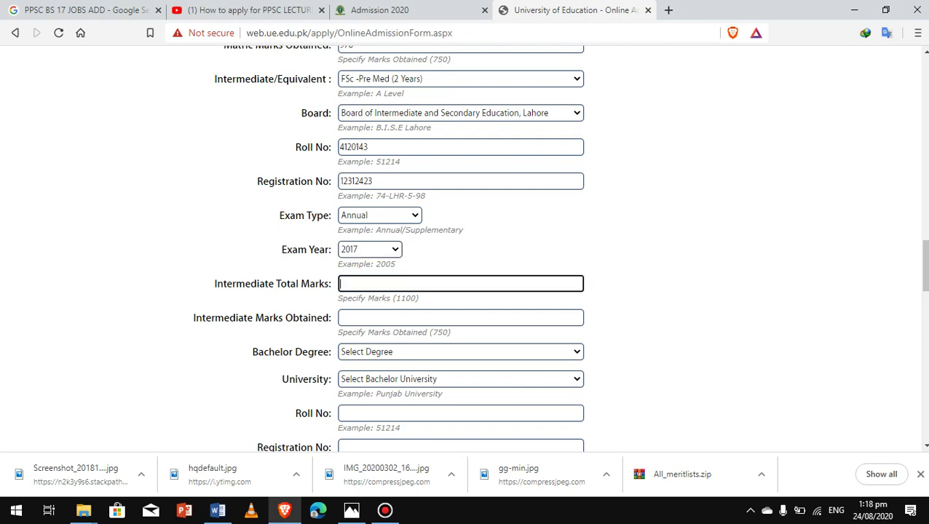
text(1100)
click(342, 317)
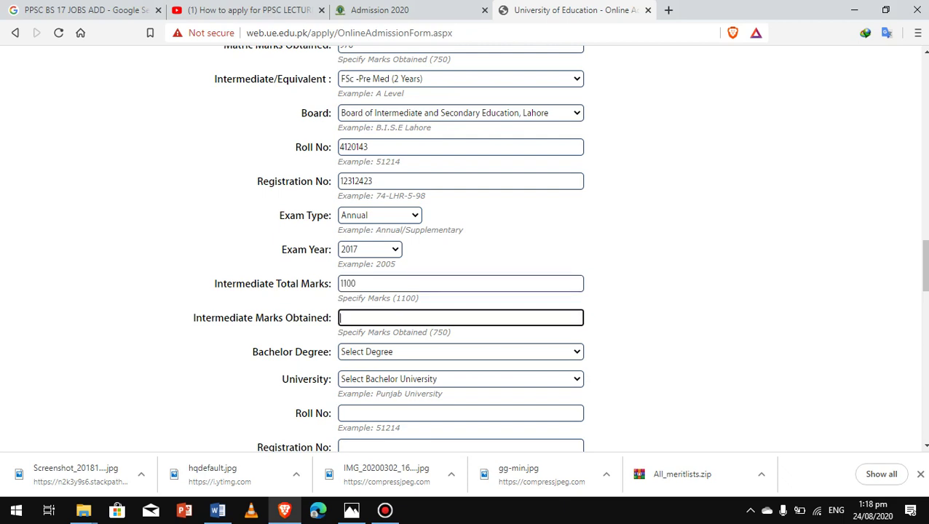
text(978)
scroll(460, 247, down, 5)
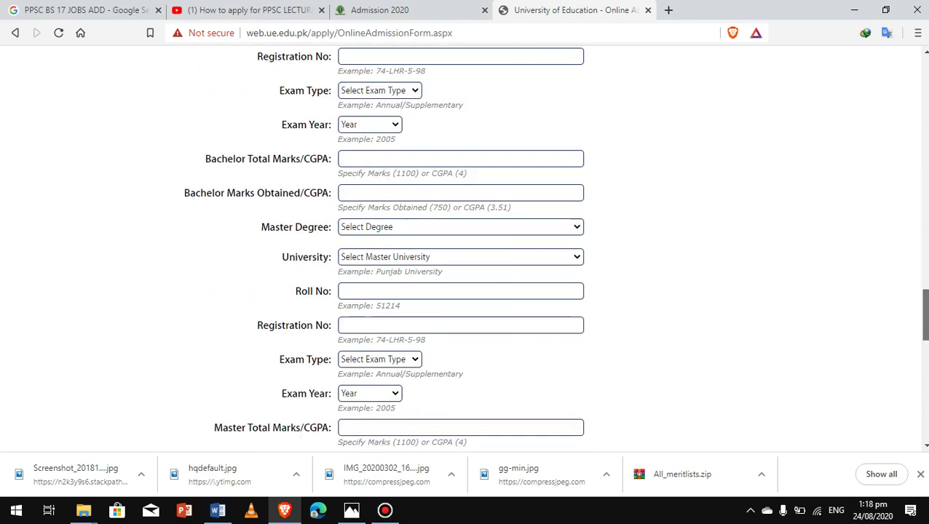
scroll(460, 248, down, 4)
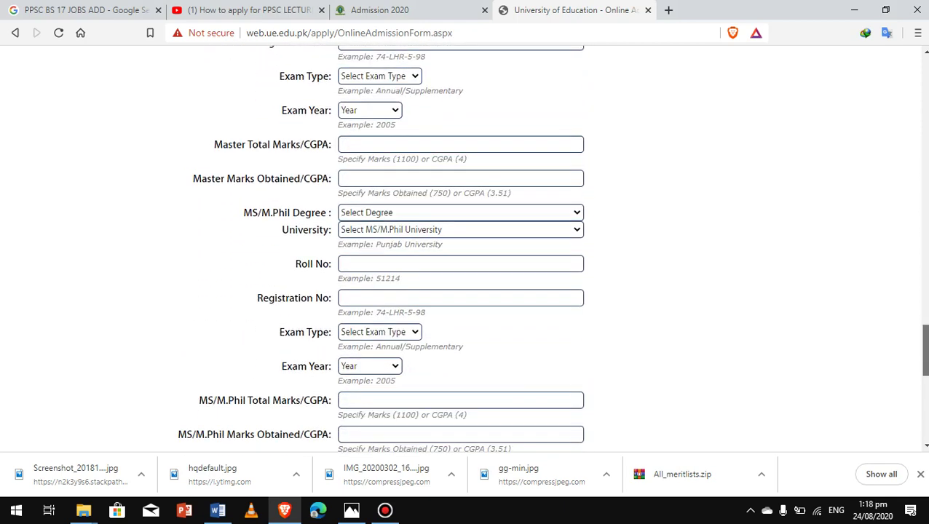
scroll(460, 248, down, 3)
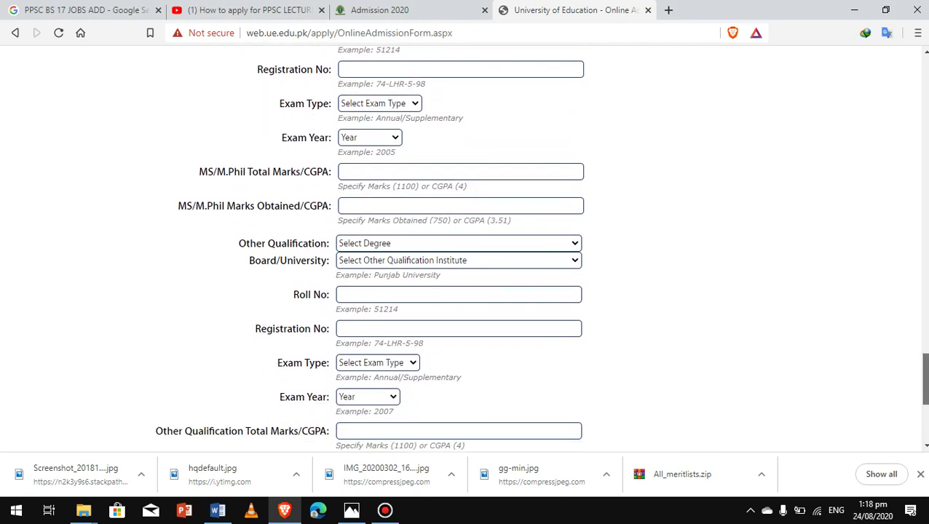
scroll(460, 247, down, 3)
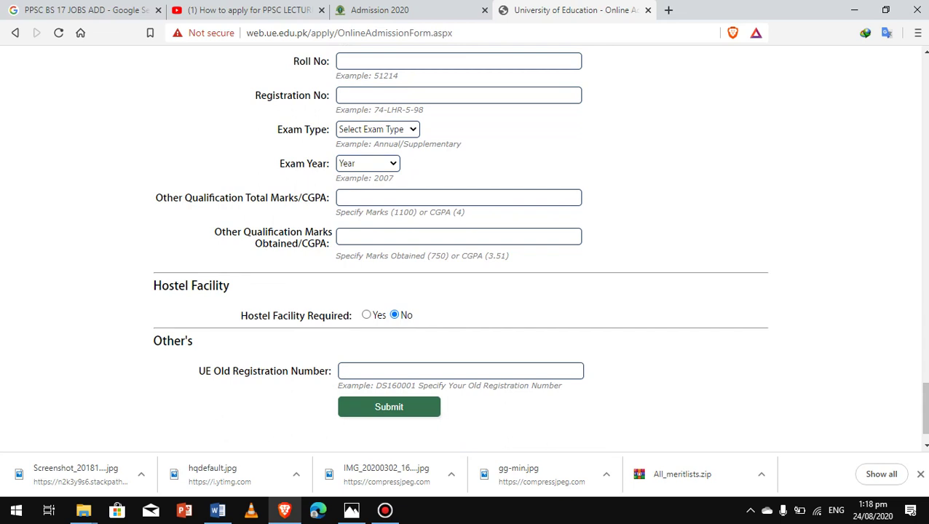
Try submitting, then change the father's mobile number's leading 0 to country code 92
key(Return)
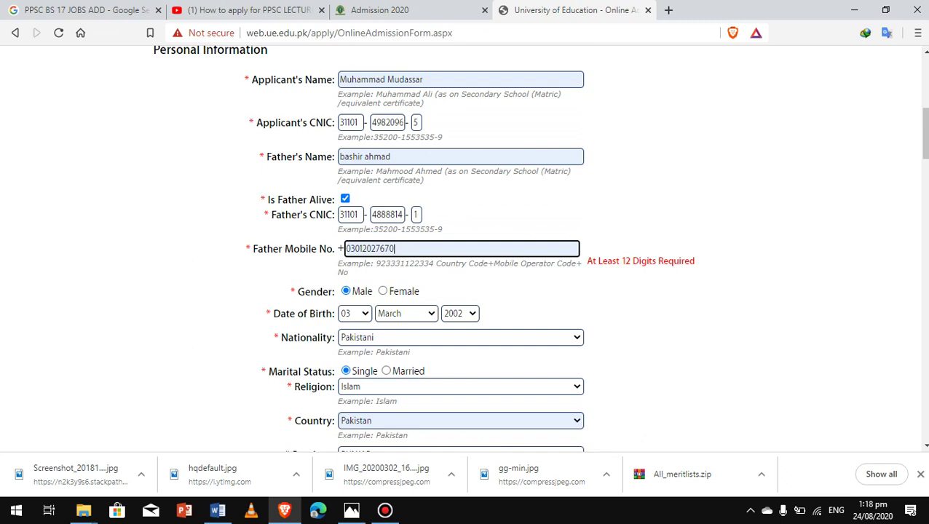
key(Home)
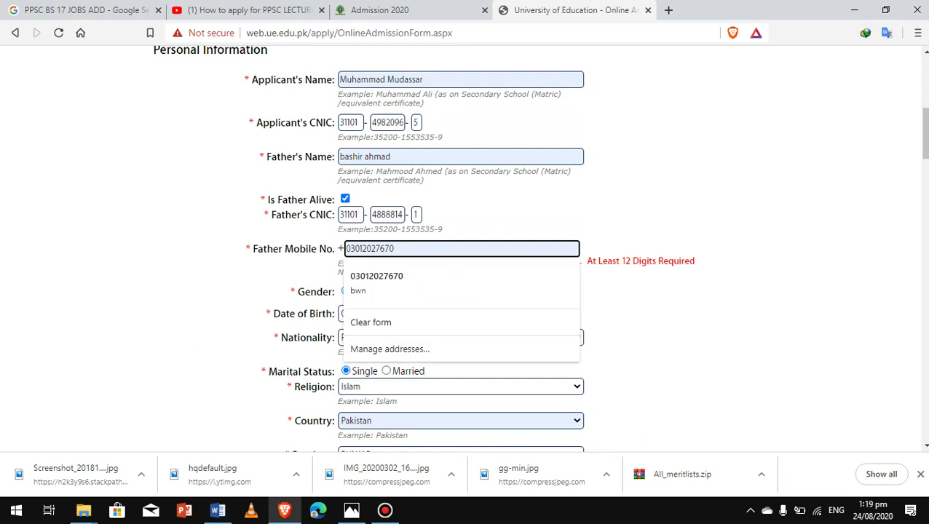
key(Delete)
text(9)
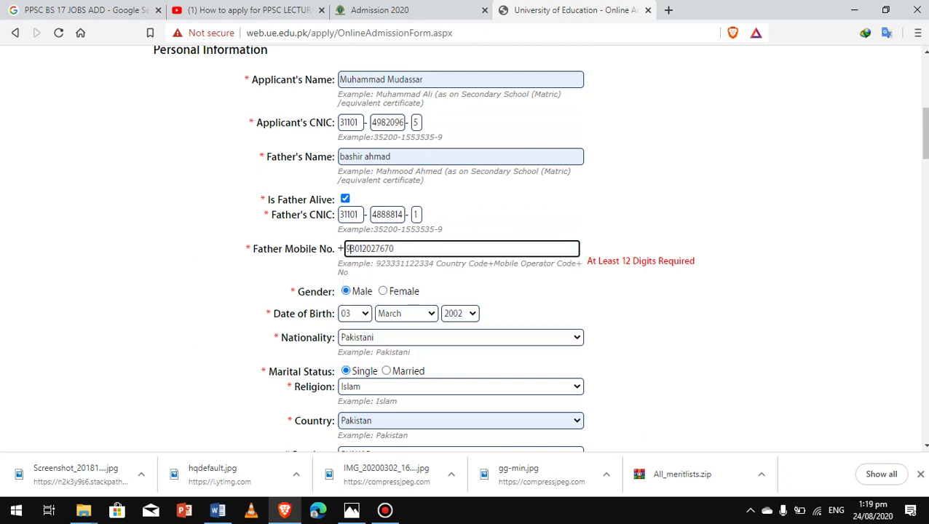
text(2)
key(Tab)
Resubmit the corrected admission form and confirm the submission dialog
drag(923, 133, 923, 415)
key(Return)
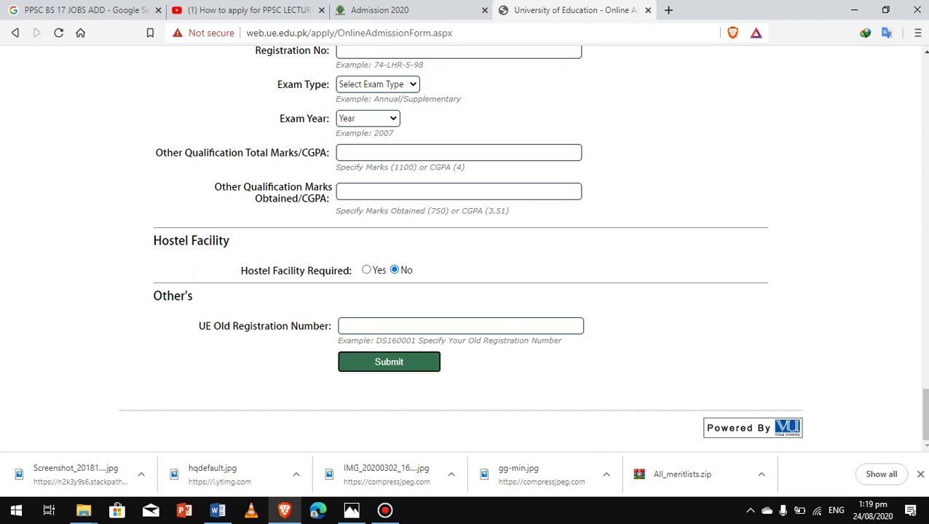
key(Return)
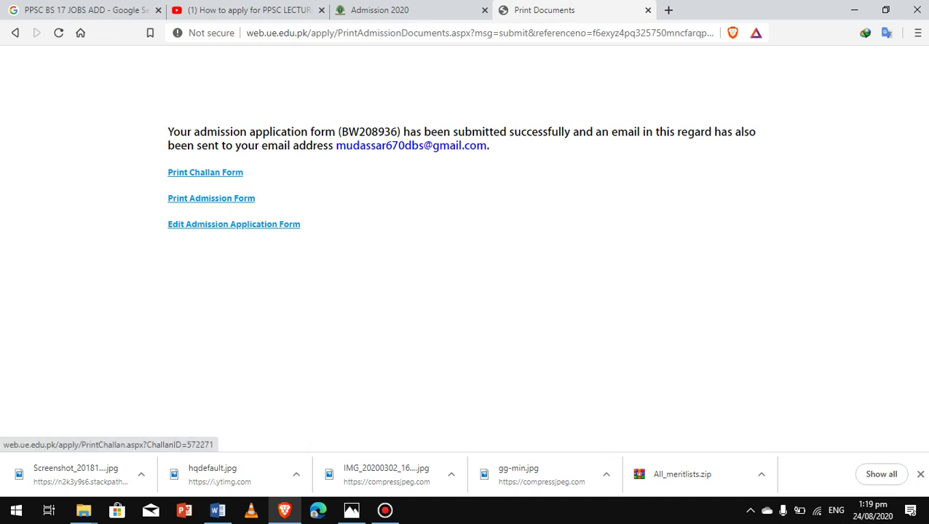
Open the Print Challan Form in a new tab and zoom in on the challan
click(205, 172)
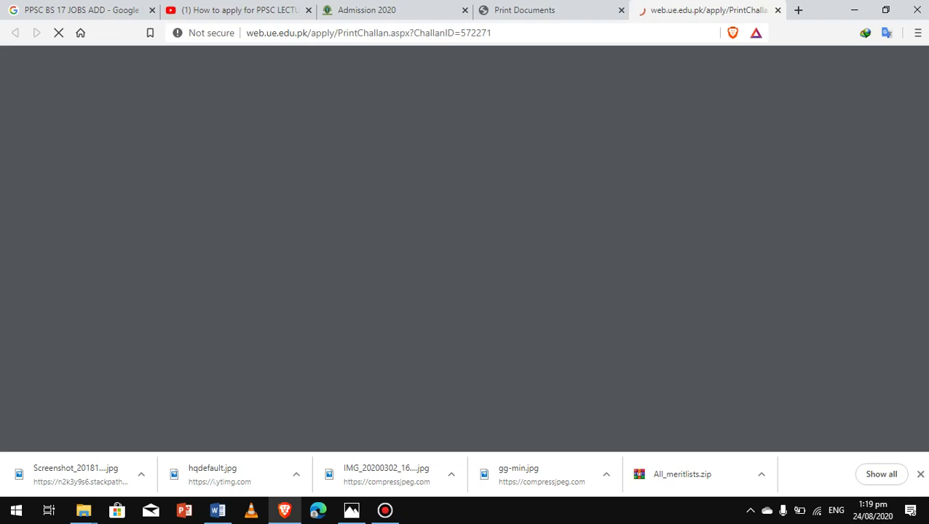
click(574, 10)
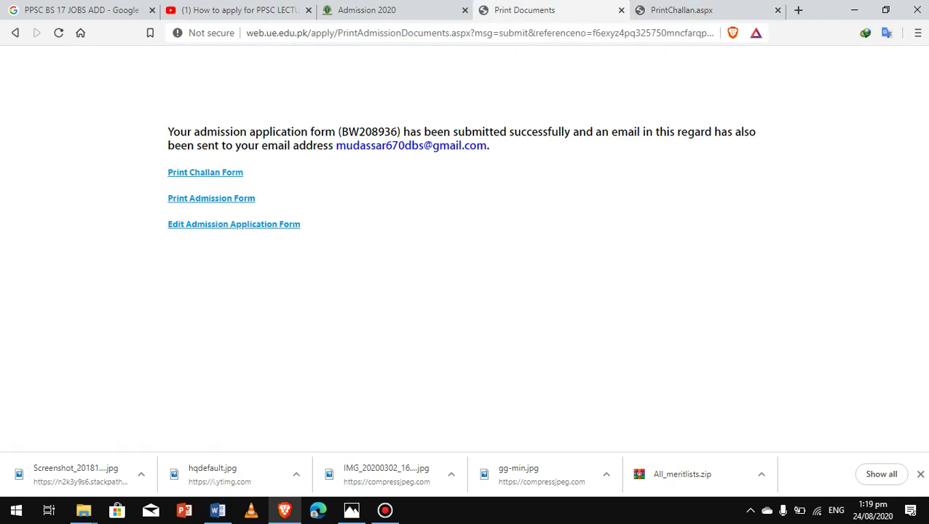
click(682, 10)
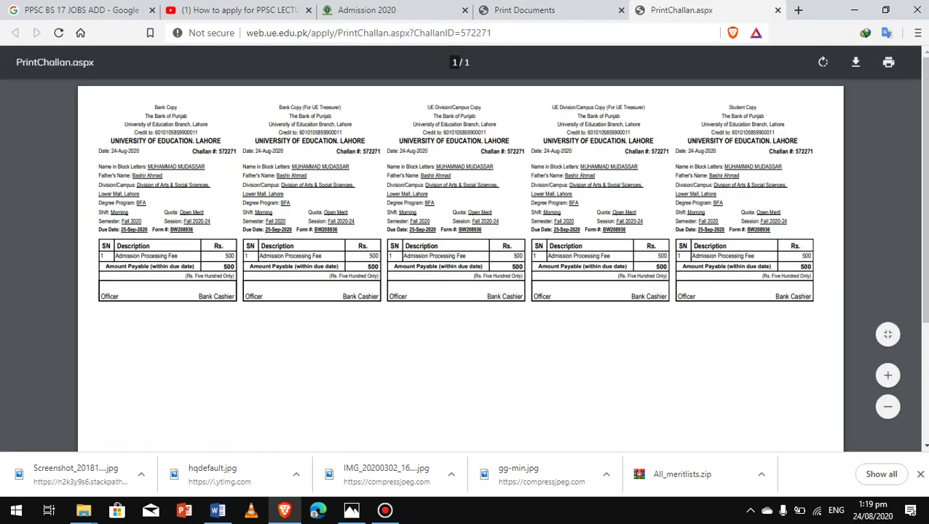
key(ctrl+plus)
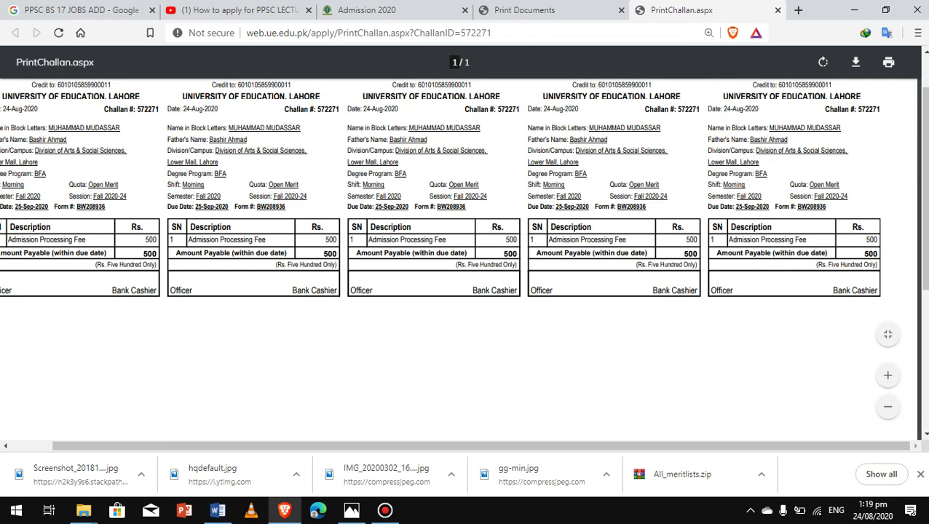
Review the Rs. 500 challan's fee, program and bank details, then return to the confirmation page
drag(256, 207, 267, 240)
click(268, 242)
drag(167, 159, 221, 197)
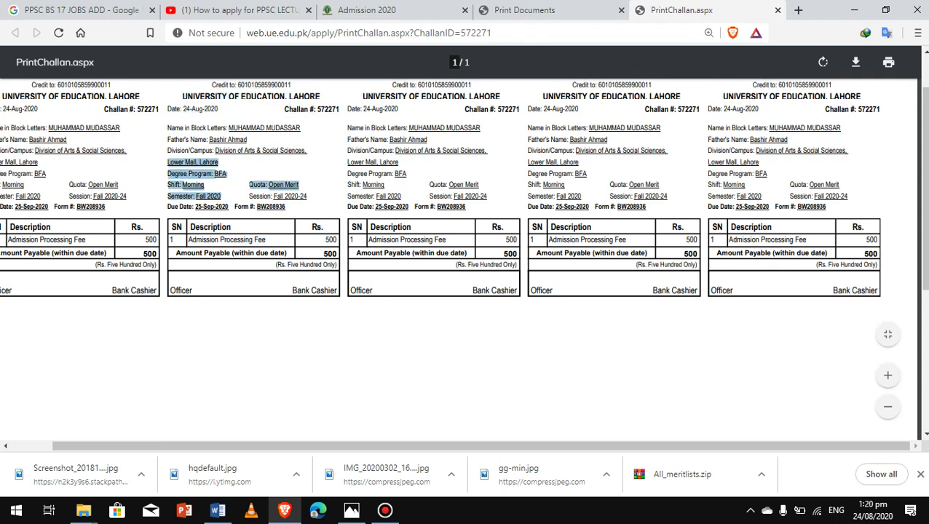
click(221, 197)
key(ctrl+minus)
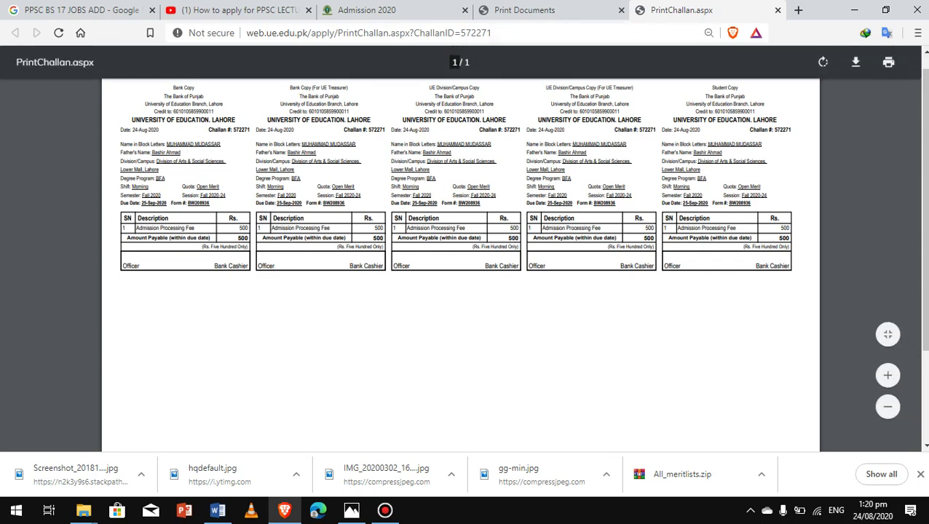
drag(744, 96, 704, 96)
key(ctrl+plus)
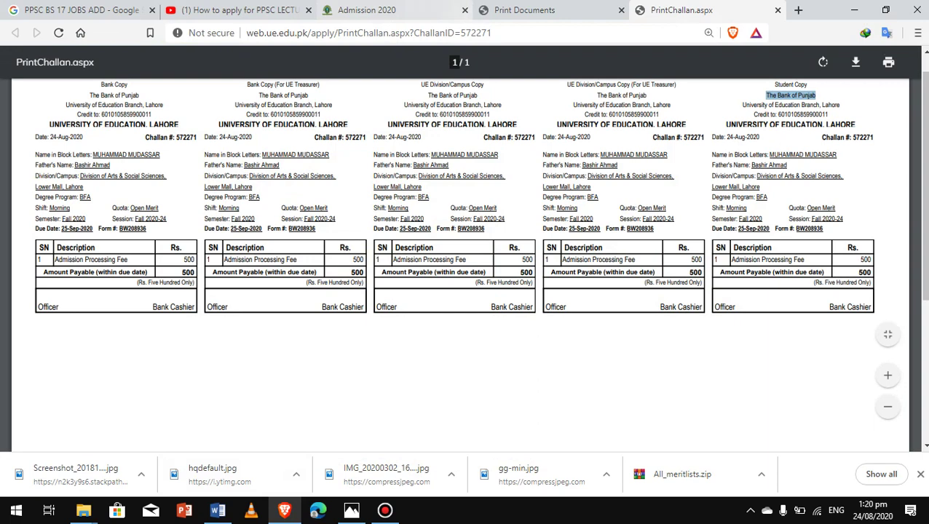
click(553, 11)
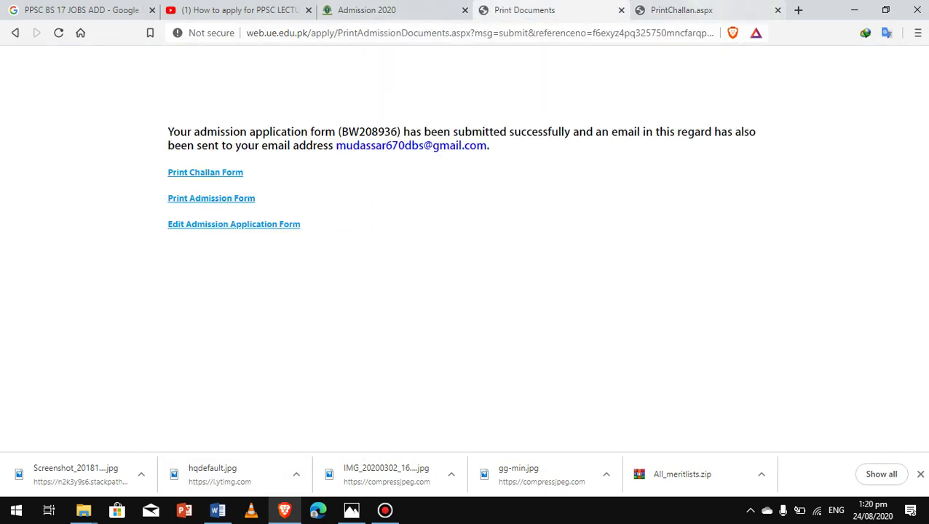
Reach Gmail via google.com and follow the Admission Application Form Received email's link
key(ctrl+t)
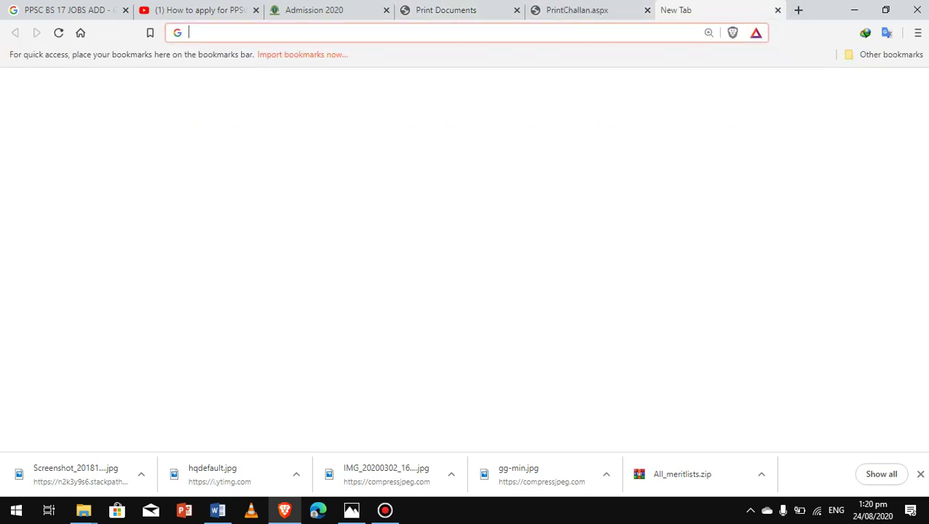
text(g)
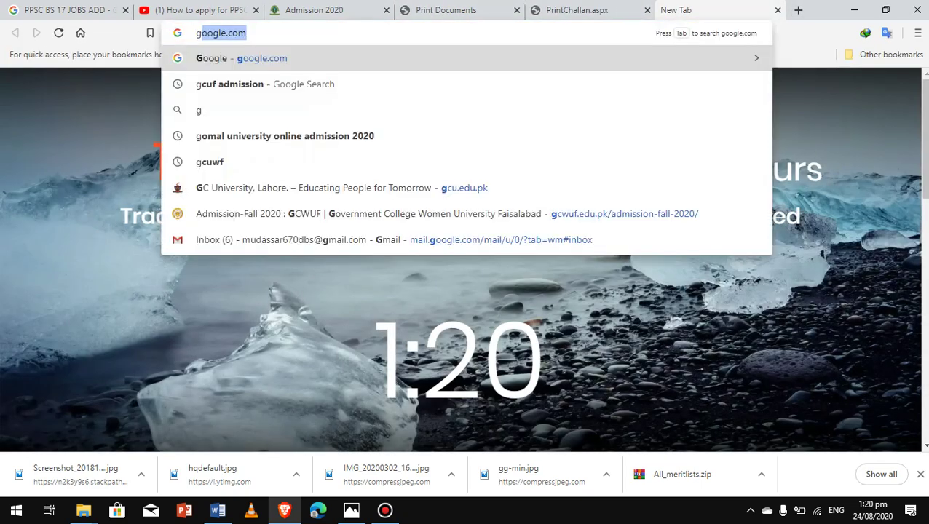
key(Return)
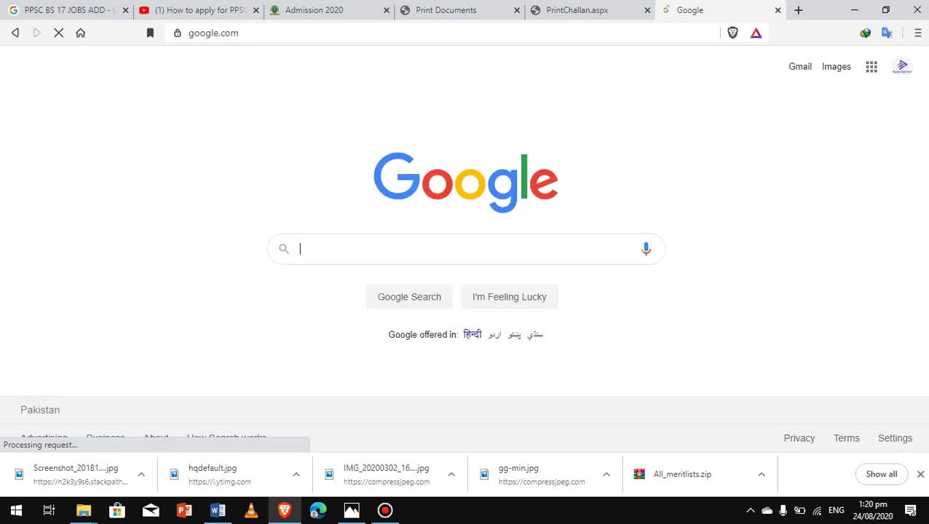
click(872, 67)
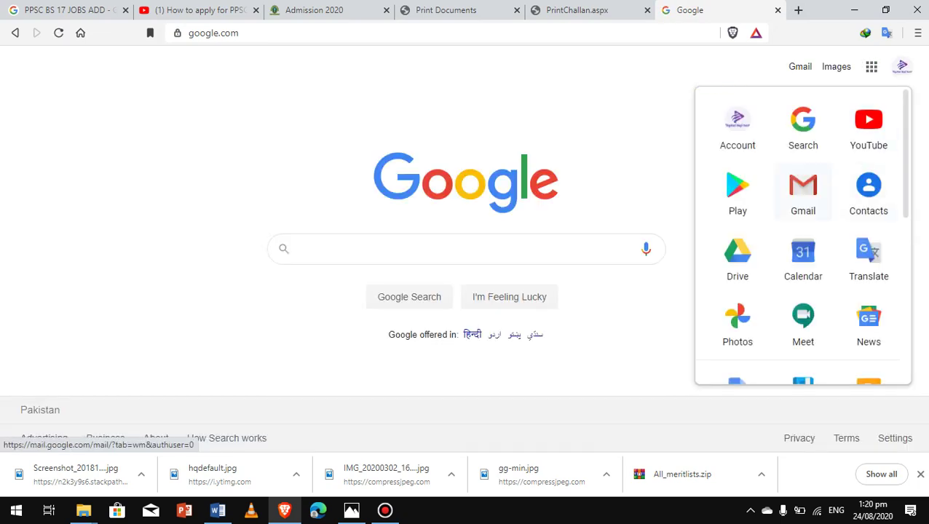
click(803, 193)
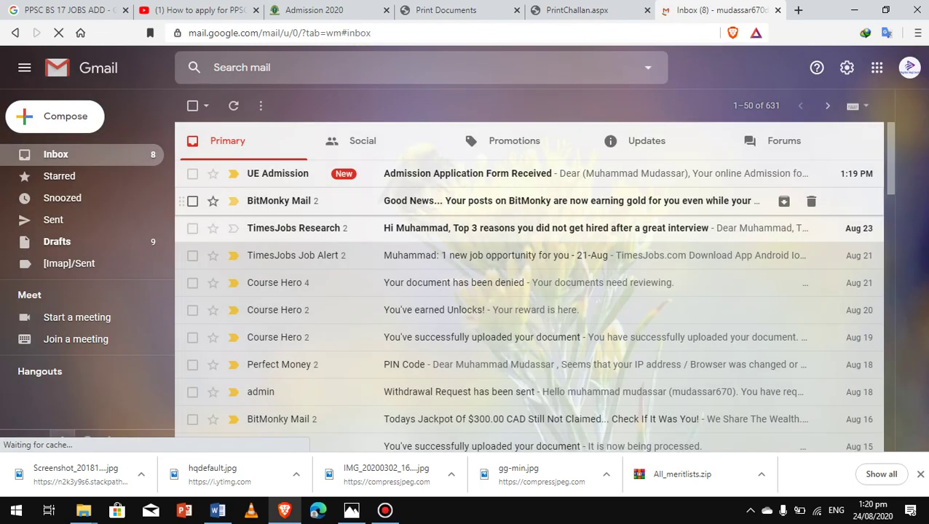
click(466, 173)
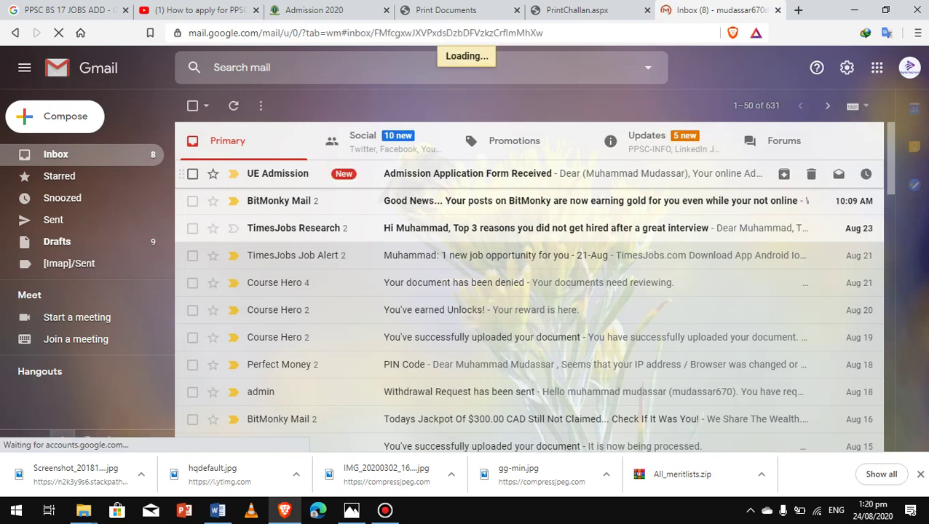
click(466, 278)
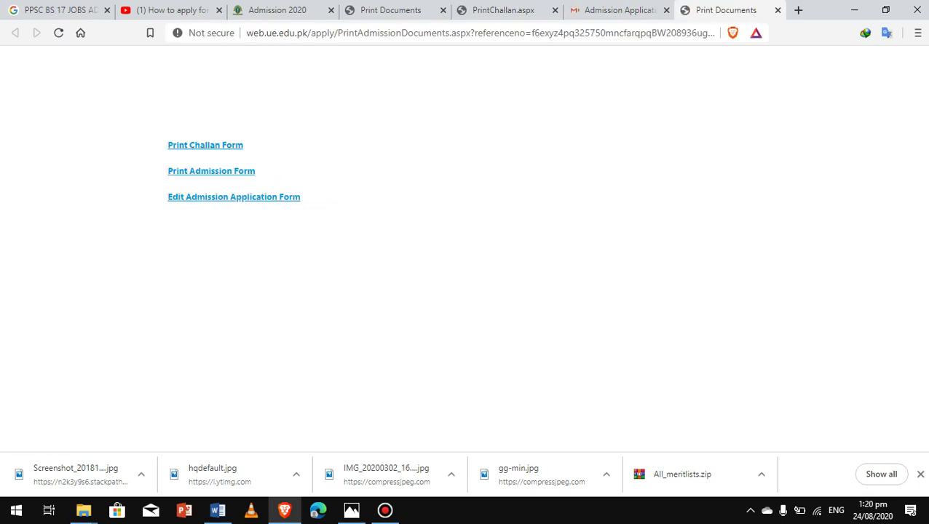
Open Edit Admission Application Form and scroll through the prefilled Lower Mall BS BFA Open Merit entries
click(234, 197)
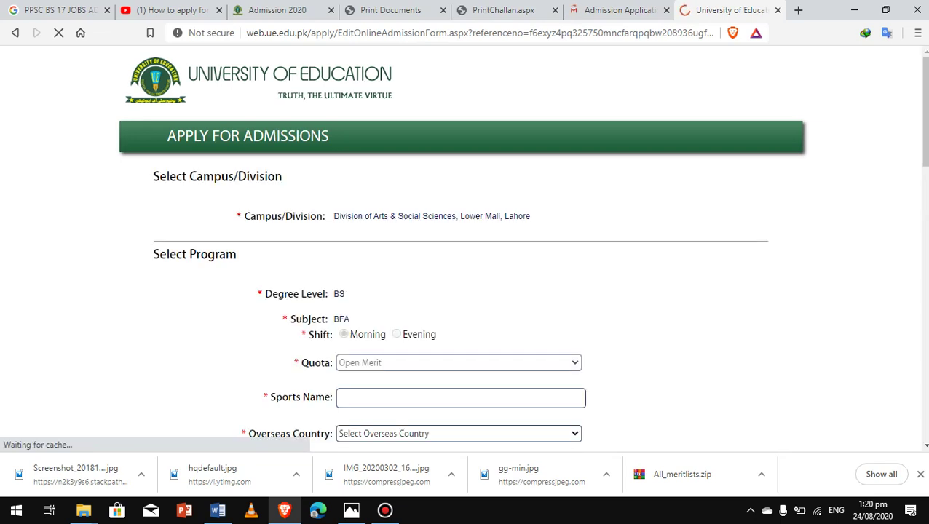
scroll(465, 249, down, 1)
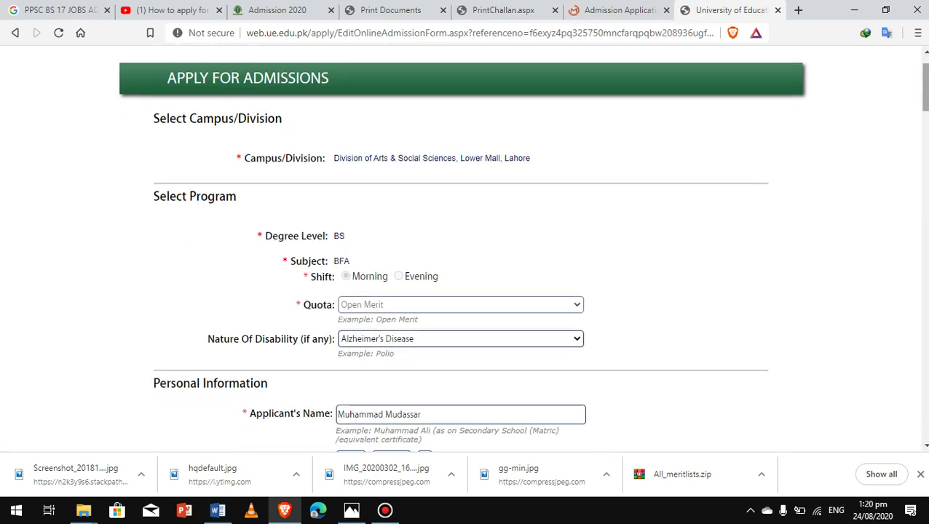
scroll(465, 249, down, 3)
scroll(465, 249, up, 4)
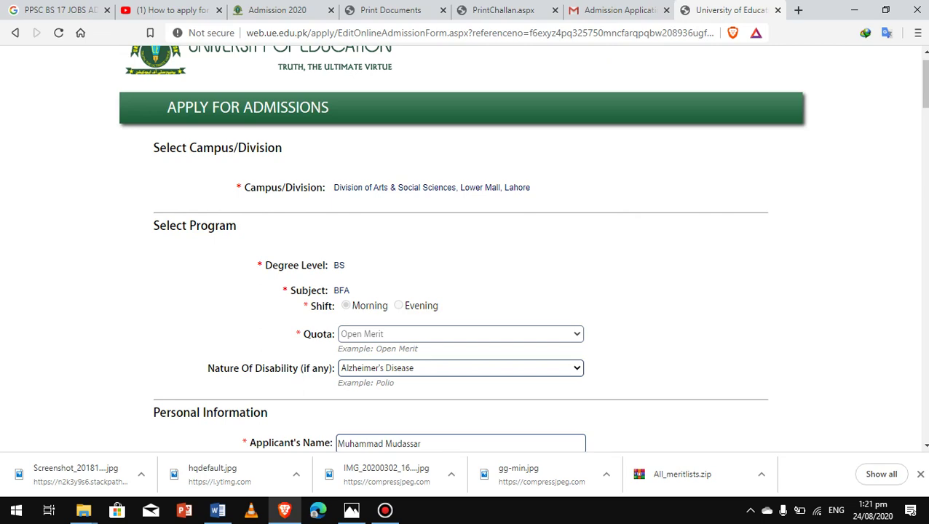
click(385, 511)
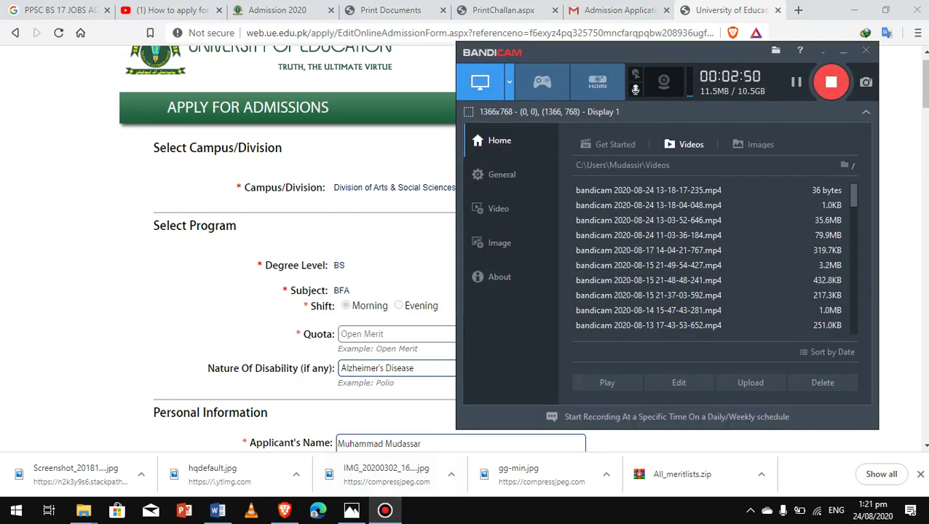